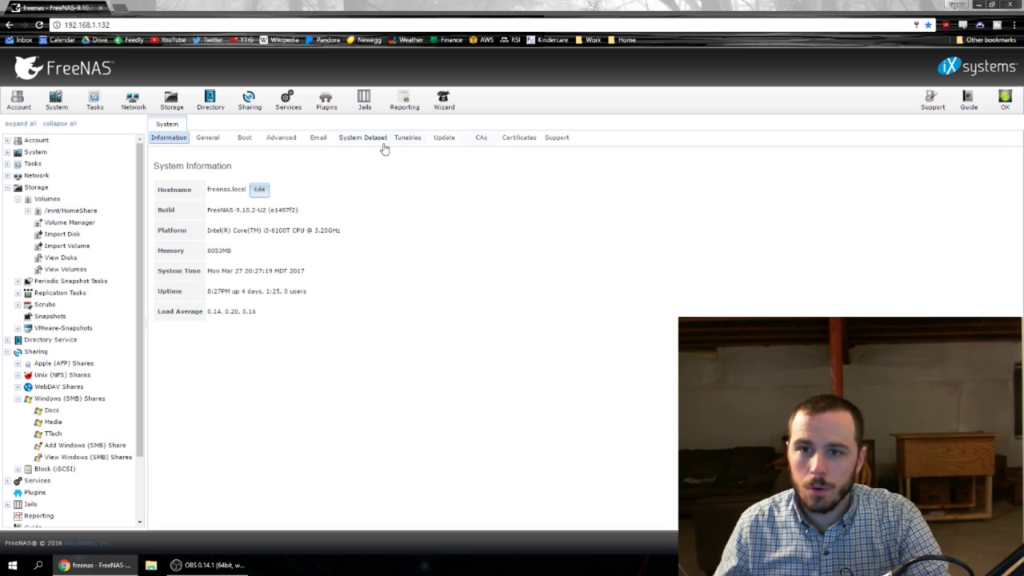
Switch the update train to FreeNAS-Corral-STABLE, check for updates, and approve the Corral update.
{"action": "left_click", "coordinate": [445, 143]}
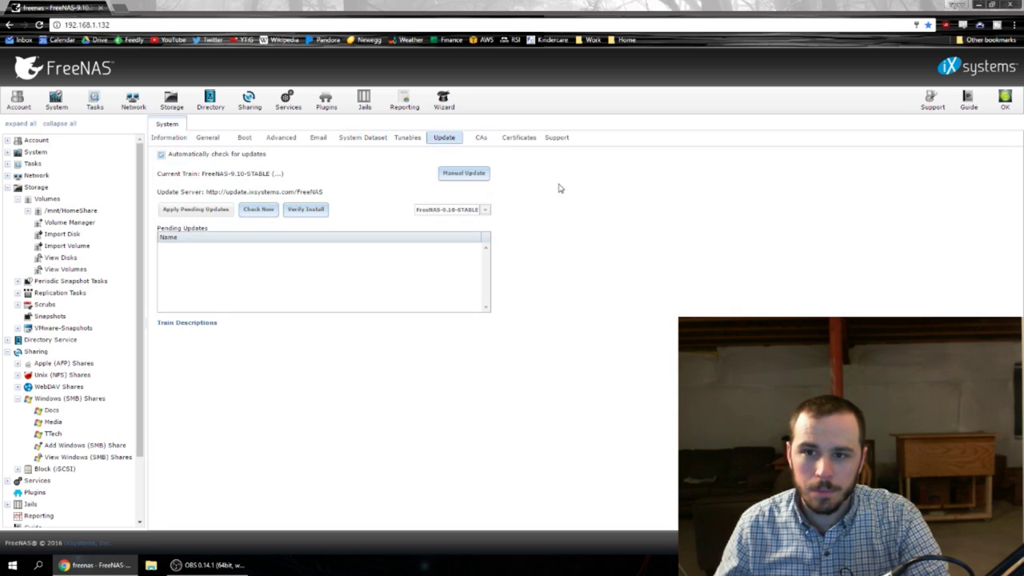
{"action": "left_click", "coordinate": [487, 213]}
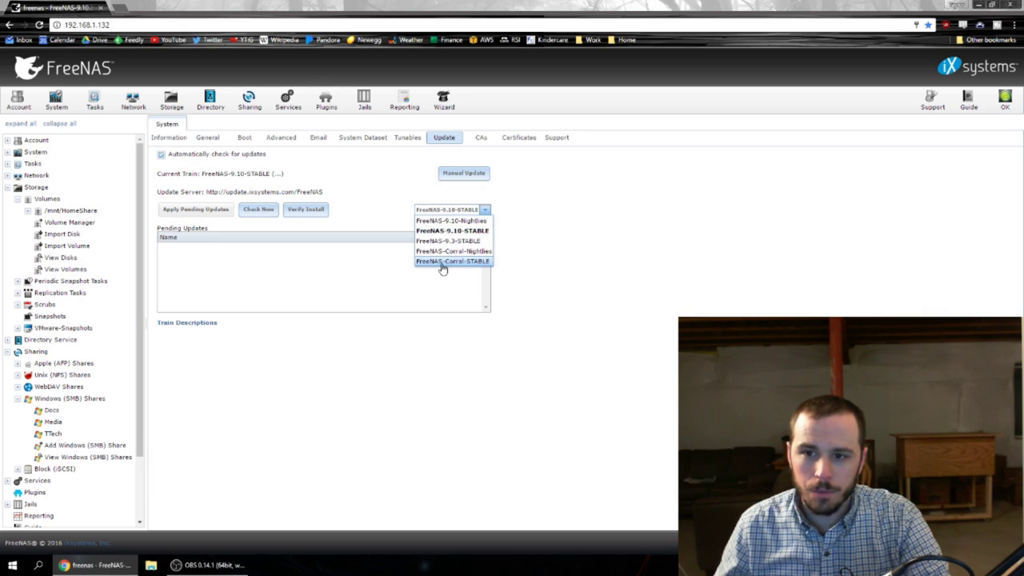
{"action": "left_click", "coordinate": [468, 262]}
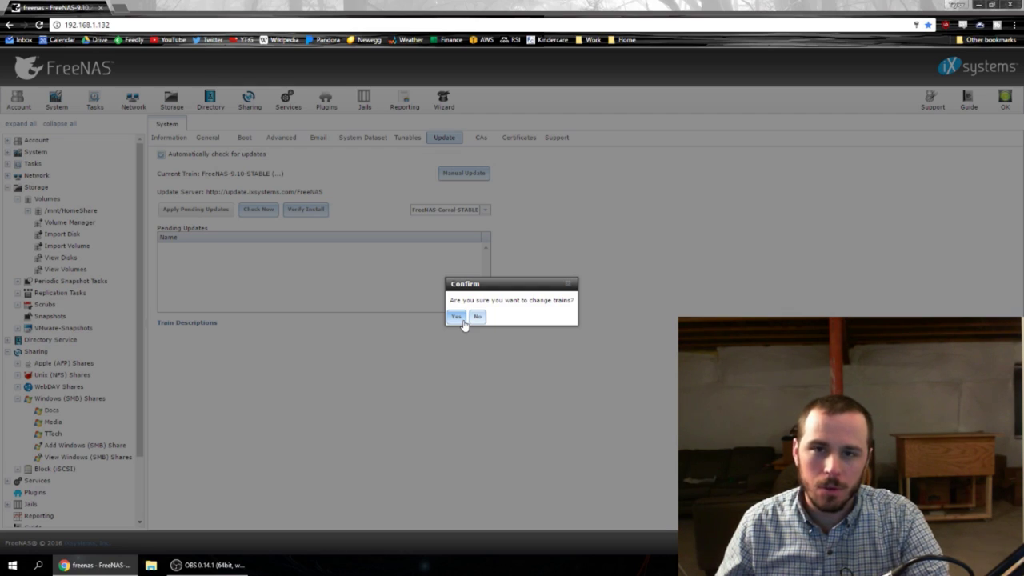
{"action": "left_click", "coordinate": [456, 317]}
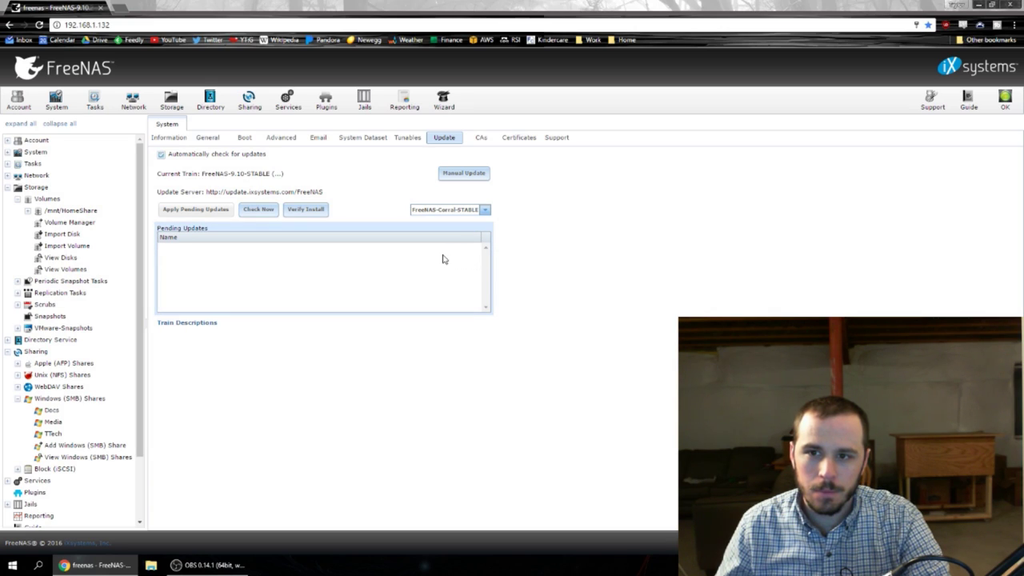
{"action": "left_click", "coordinate": [256, 210]}
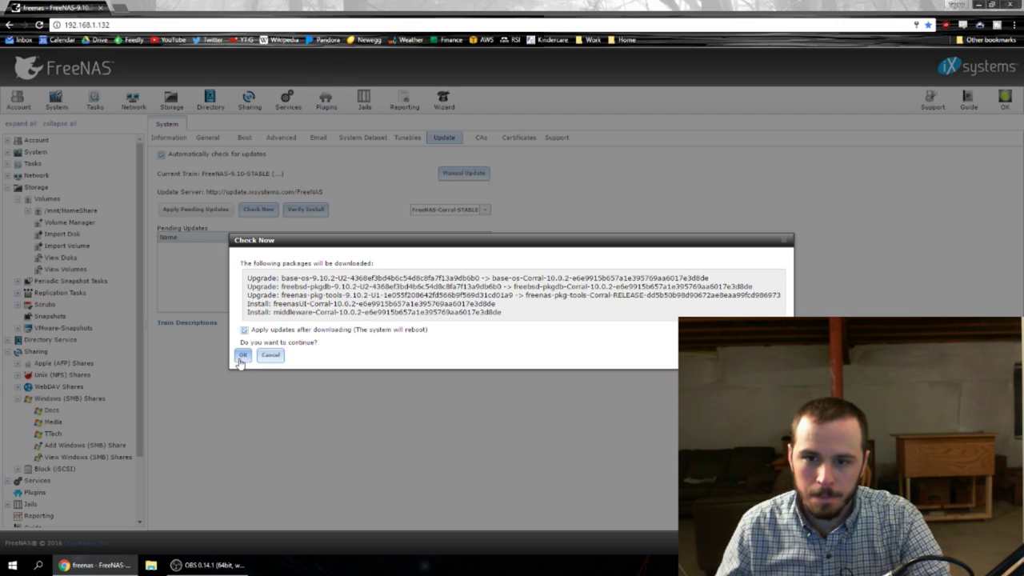
{"action": "left_click", "coordinate": [241, 356]}
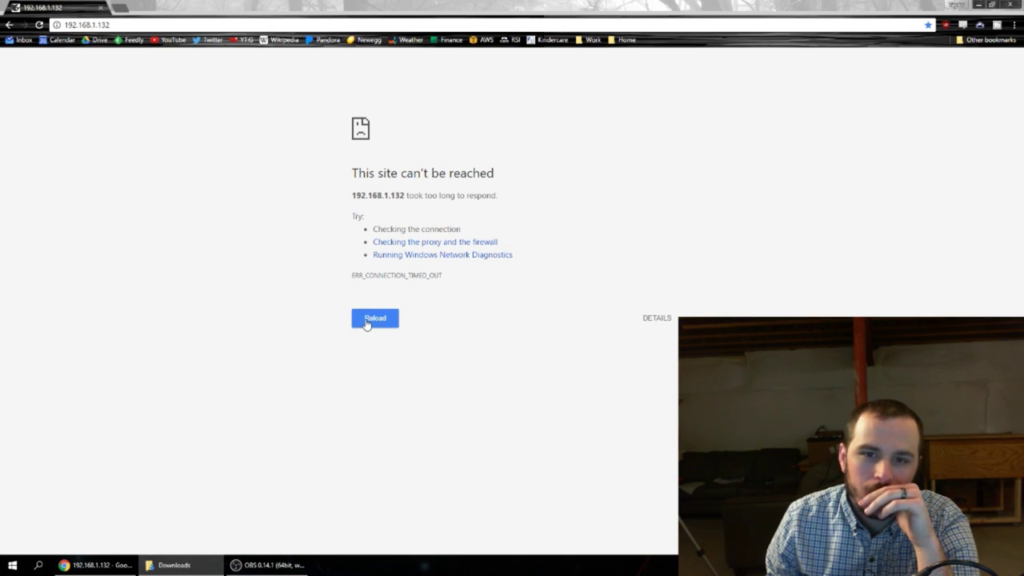
Reload the upgraded server's page, sign in to Corral as root, and bring up the Docs share window.
{"action": "left_click", "coordinate": [373, 318]}
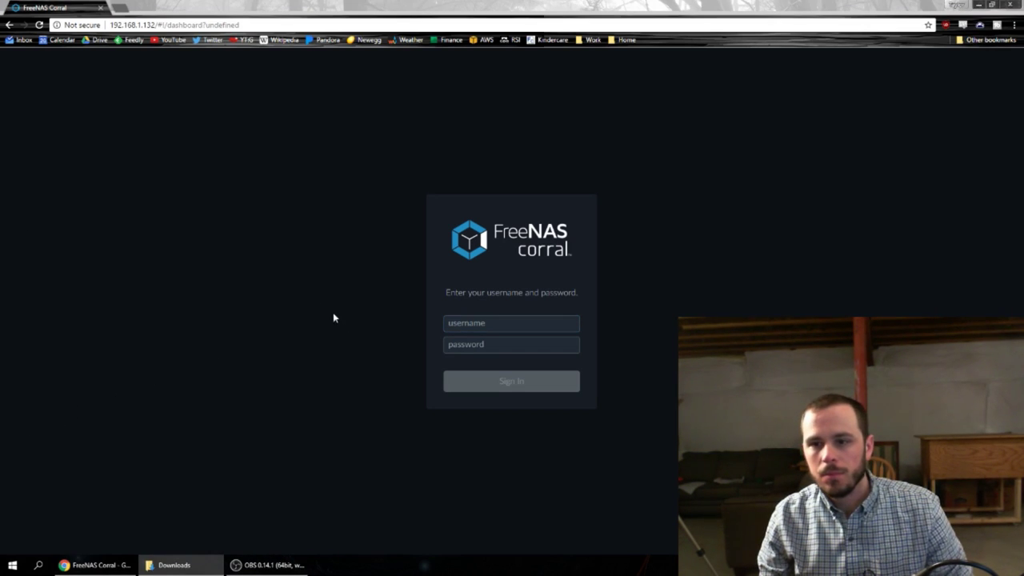
{"action": "left_click", "coordinate": [495, 324]}
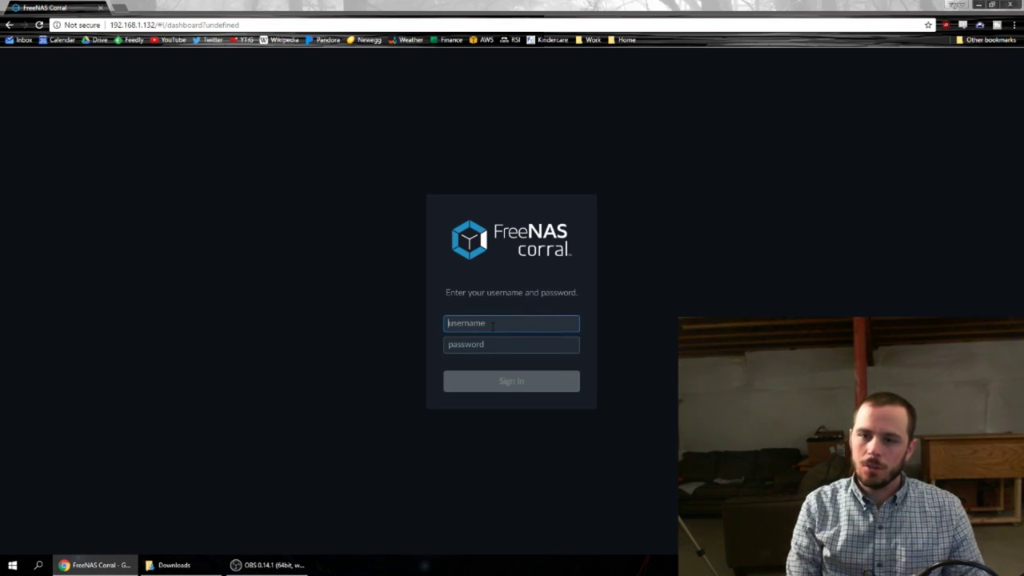
{"action": "type", "text": "ro"}
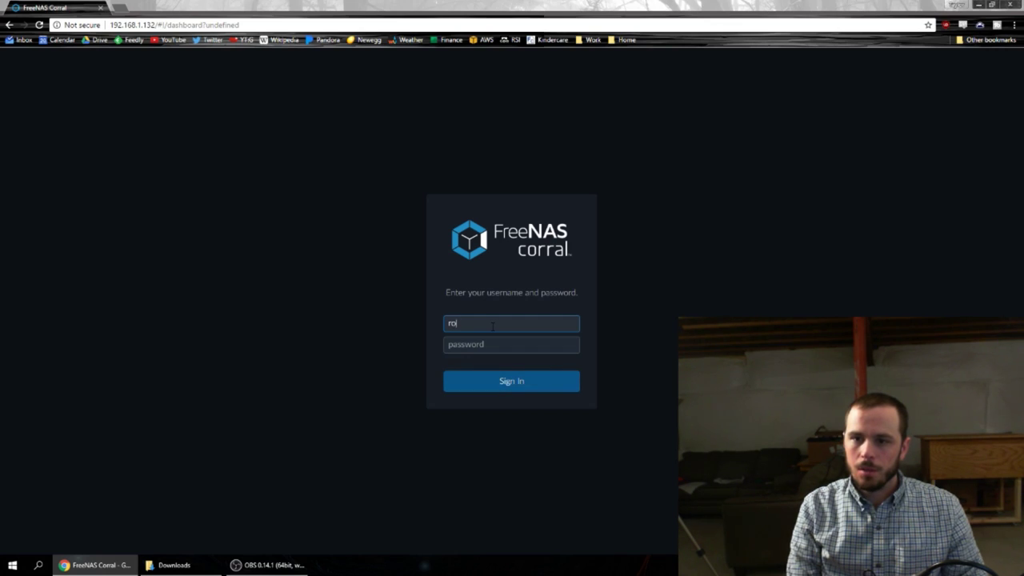
{"action": "type", "text": "ot********"}
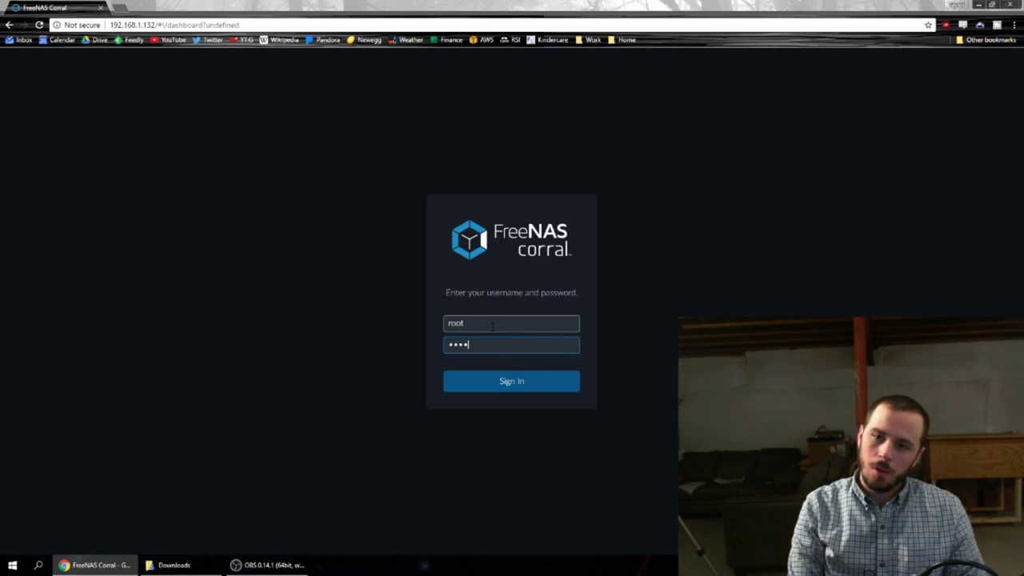
{"action": "key", "text": "Return"}
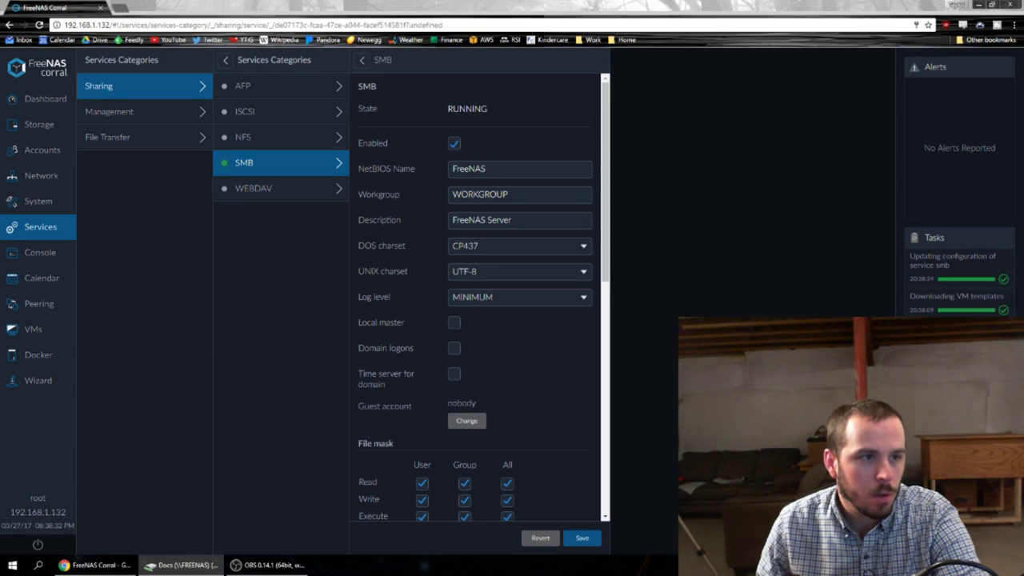
{"action": "left_click", "coordinate": [182, 565]}
Browse the TTech, Media and Docs shares in File Explorer, then minimize the window.
{"action": "left_click_drag", "start_coordinate": [240, 160], "coordinate": [574, 105]}
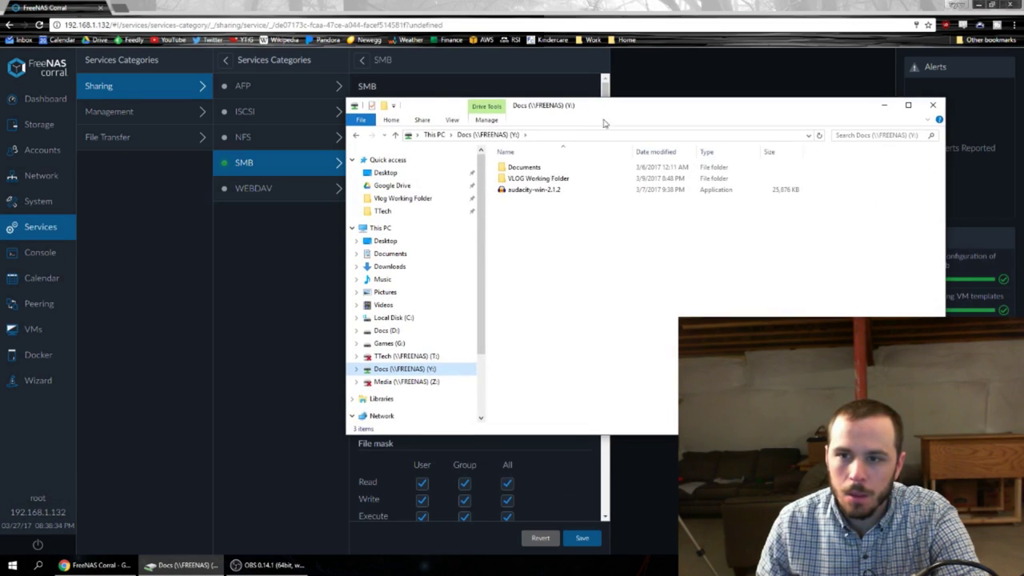
{"action": "left_click", "coordinate": [406, 356]}
{"action": "left_click", "coordinate": [409, 382]}
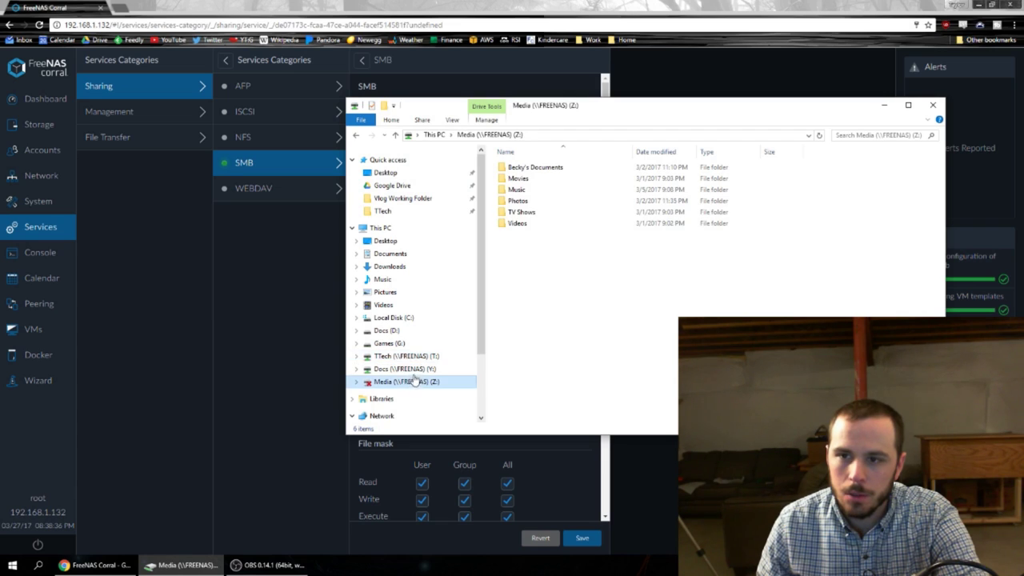
{"action": "left_click", "coordinate": [418, 369]}
{"action": "left_click", "coordinate": [418, 357]}
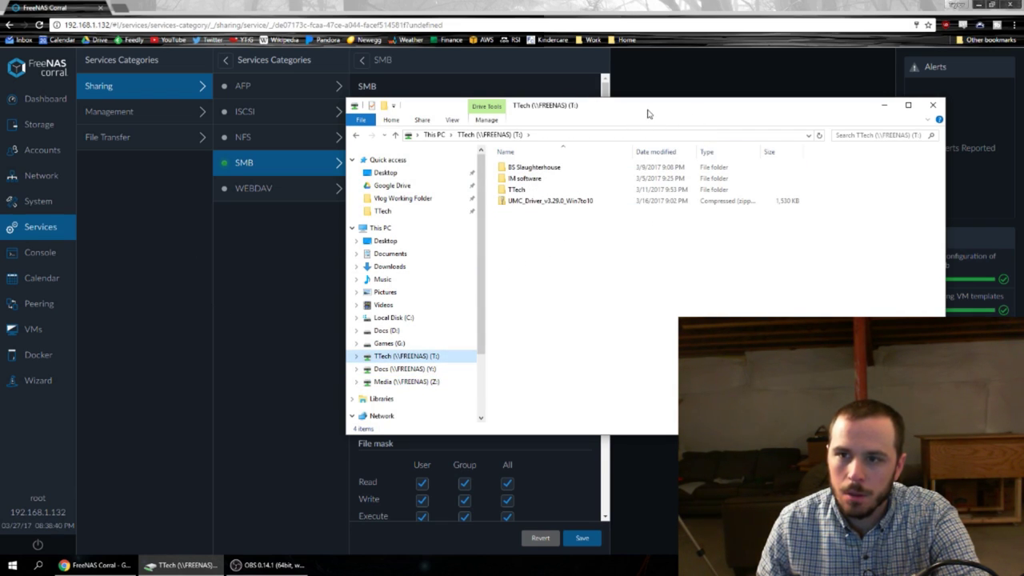
{"action": "left_click_drag", "start_coordinate": [648, 112], "coordinate": [543, 128]}
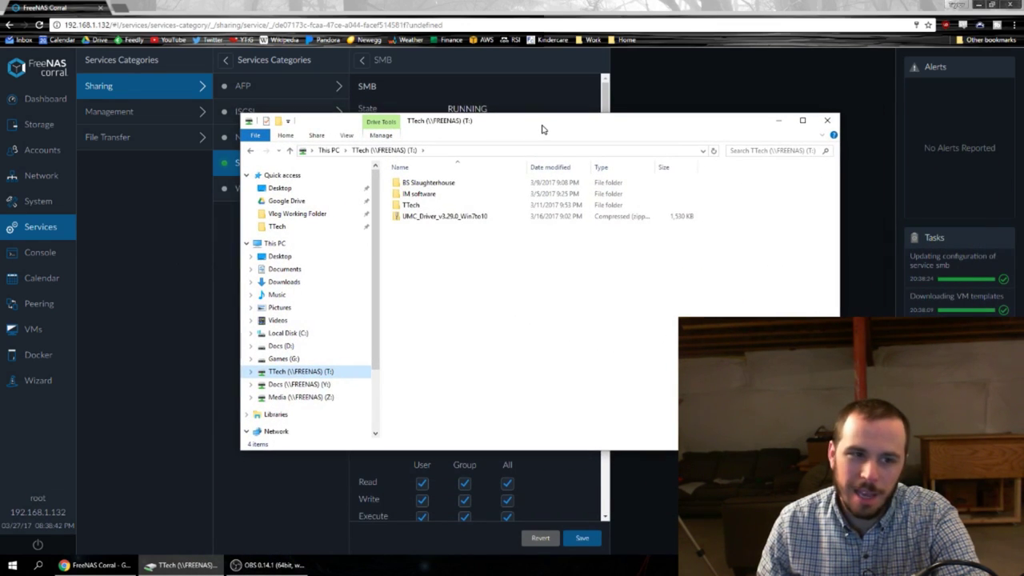
{"action": "key", "text": "super+Down"}
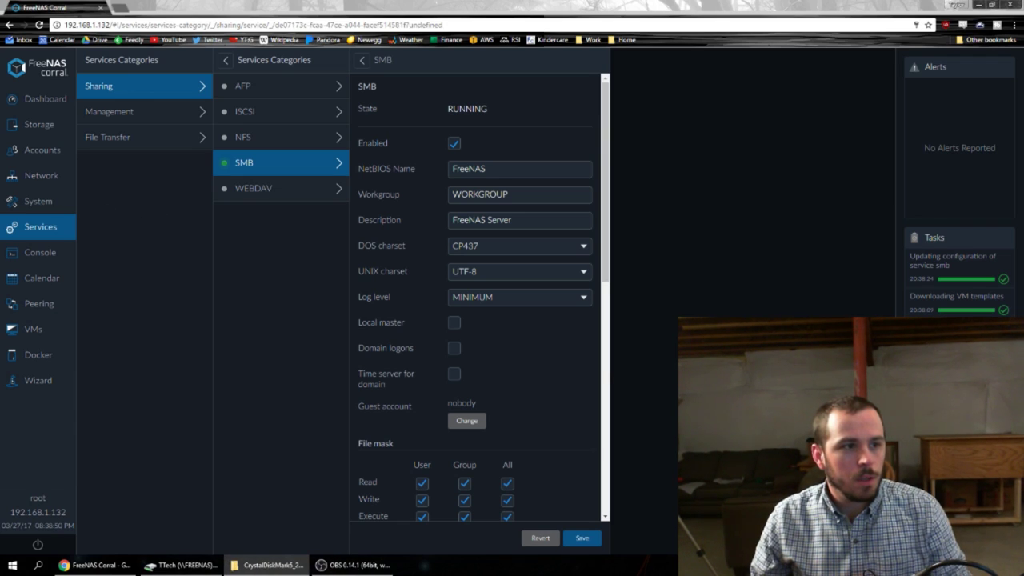
Benchmark the T: share in CrystalDiskMark, measuring 117.1 MB/s read and 108.0 MB/s write.
{"action": "left_click_drag", "start_coordinate": [524, 192], "coordinate": [559, 191]}
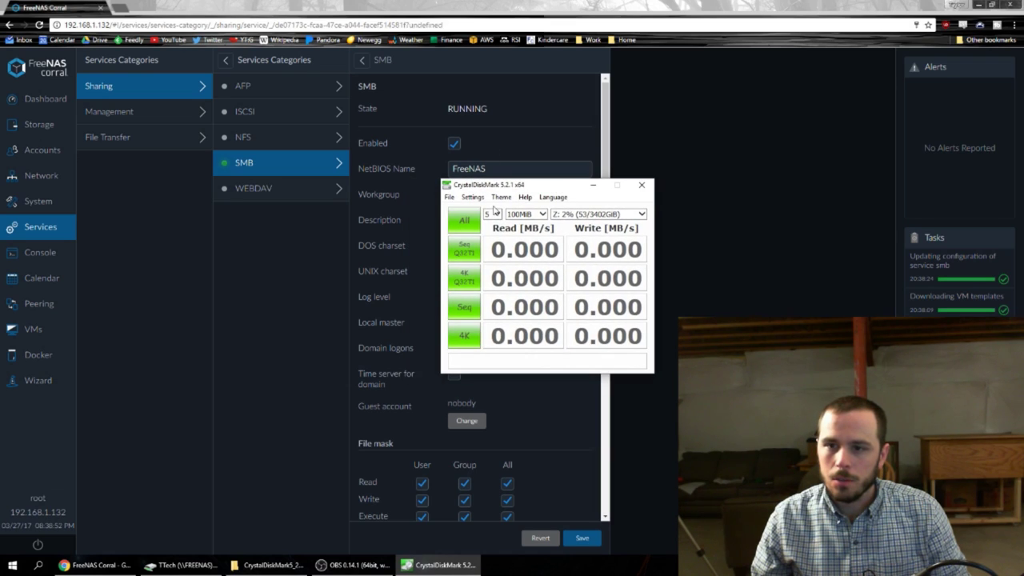
{"action": "left_click", "coordinate": [464, 220]}
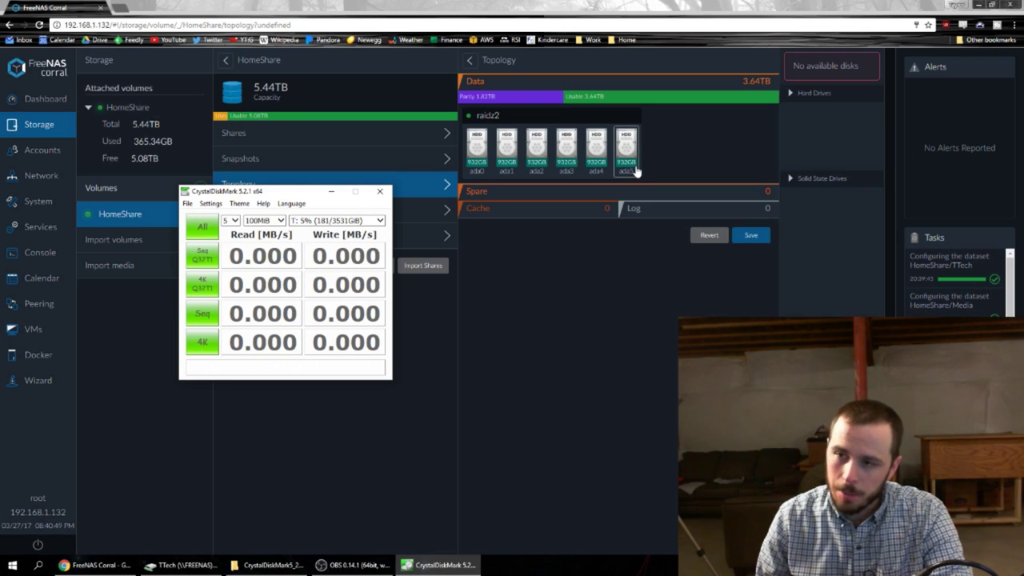
{"action": "left_click", "coordinate": [202, 227]}
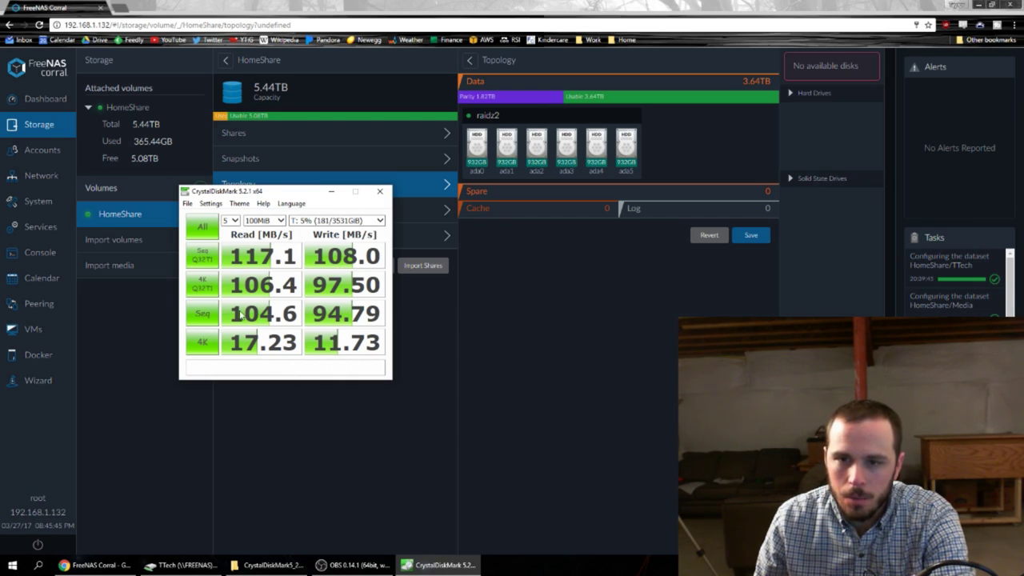
{"action": "left_click_drag", "start_coordinate": [288, 196], "coordinate": [205, 63]}
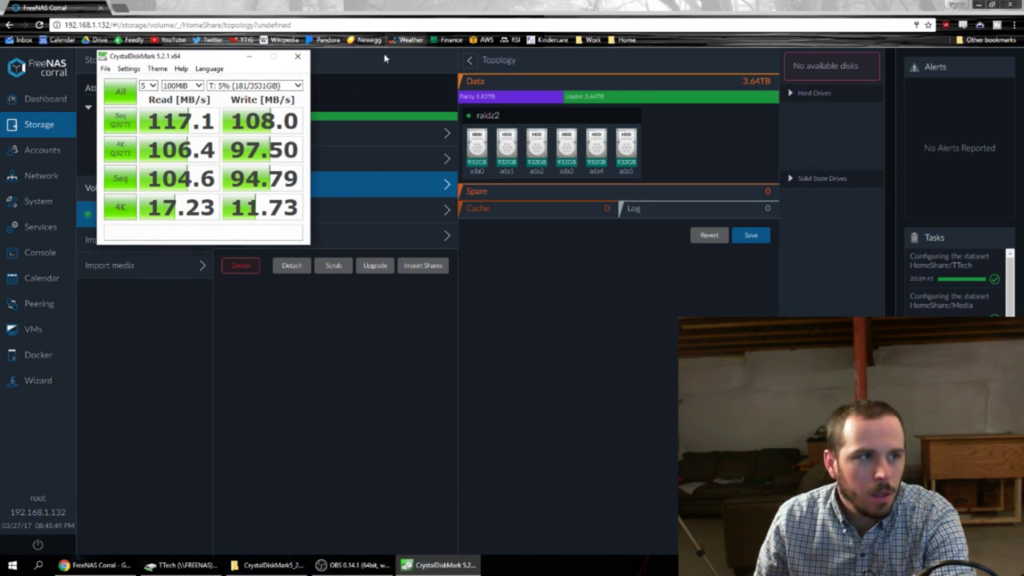
{"action": "left_click", "coordinate": [406, 359]}
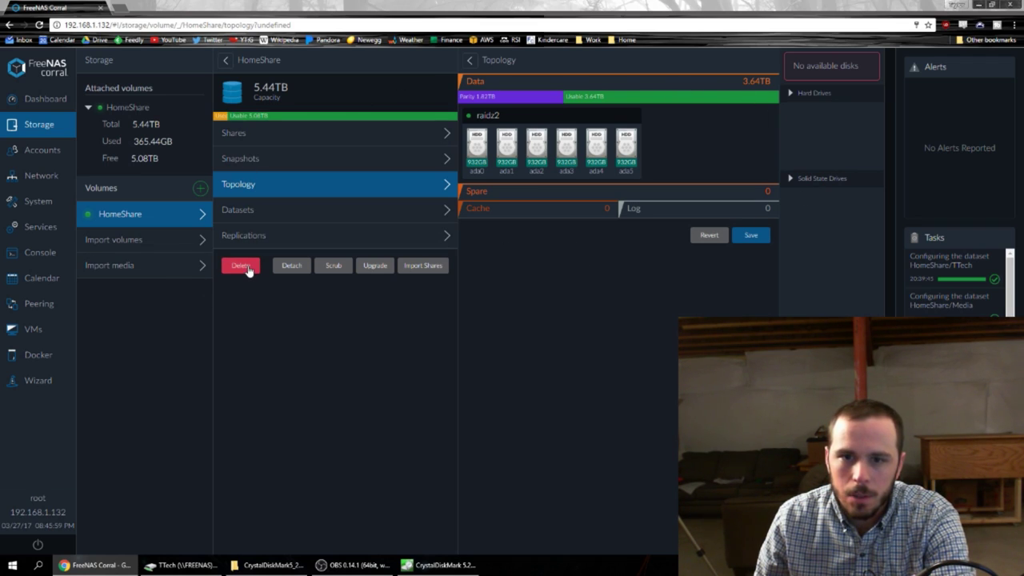
Delete the HomeShare volume and recreate a new volume named HomeShare.
{"action": "left_click", "coordinate": [241, 266]}
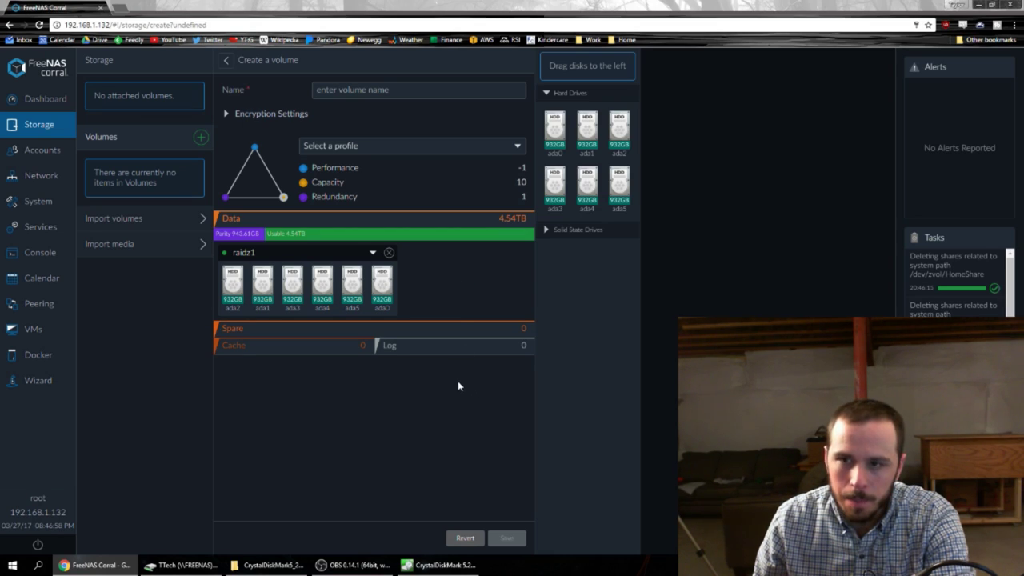
{"action": "left_click", "coordinate": [396, 91]}
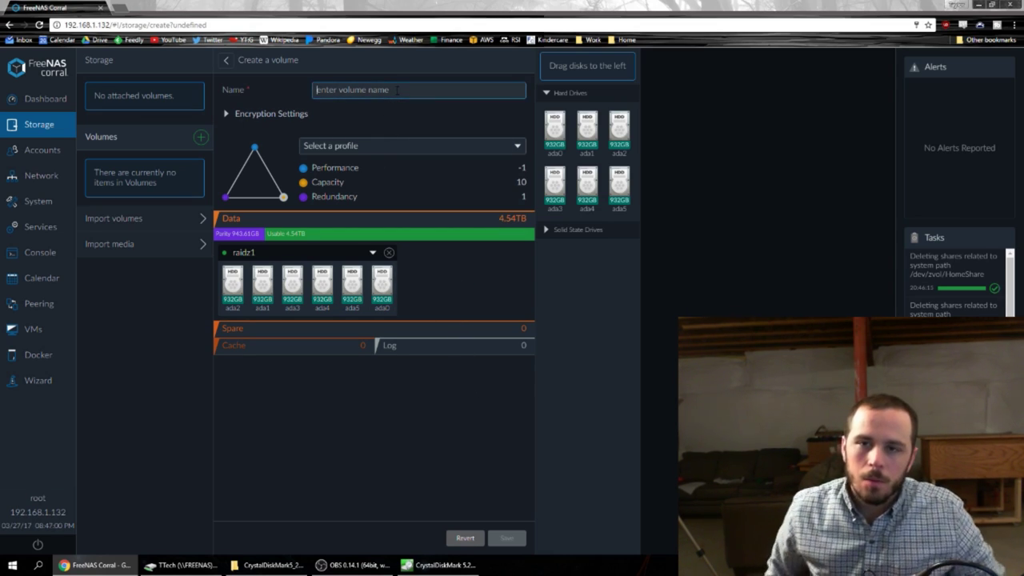
{"action": "type", "text": "HomeShare"}
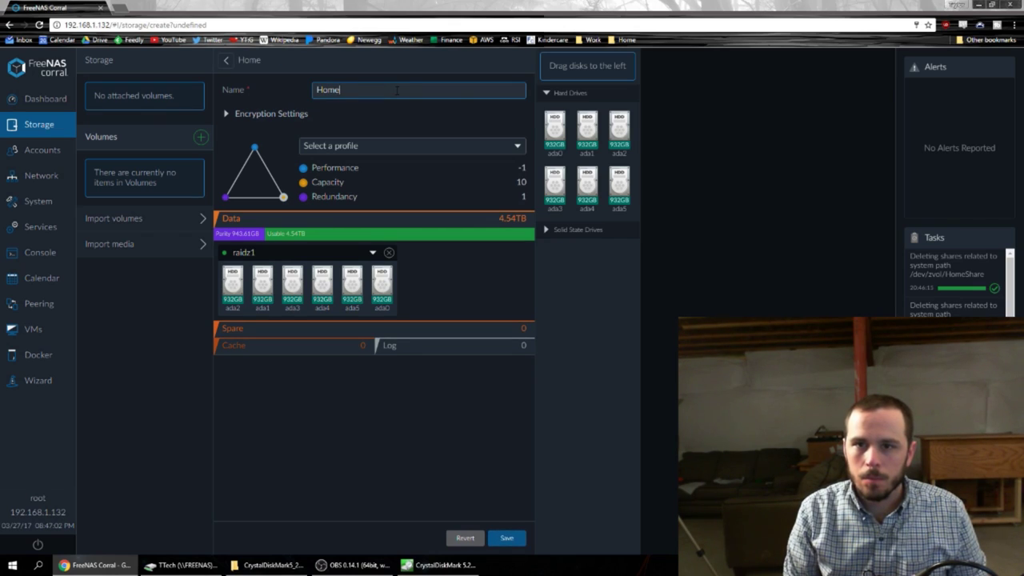
{"action": "left_click", "coordinate": [333, 346]}
{"action": "left_click", "coordinate": [506, 539]}
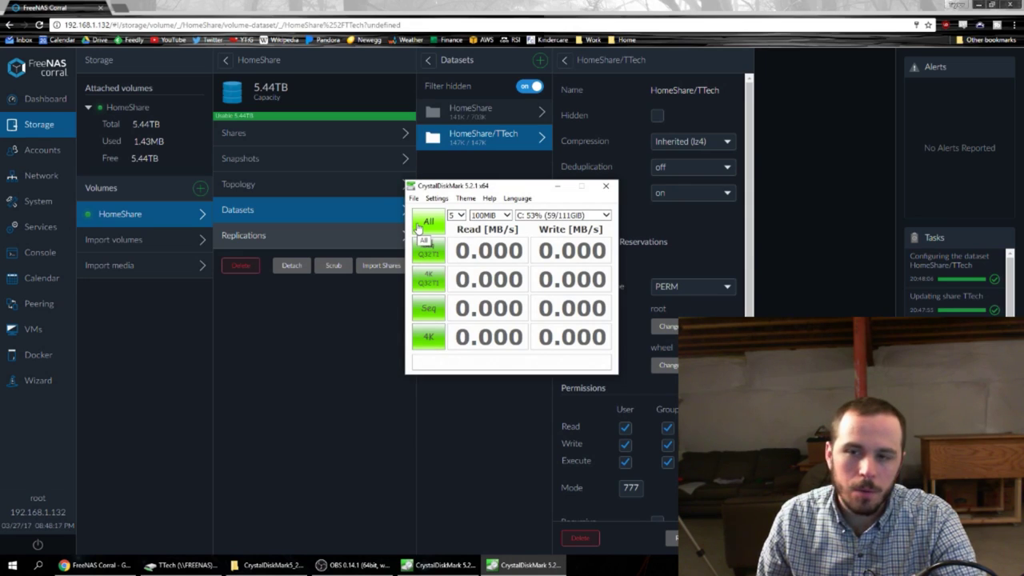
Compare the two CrystalDiskMark result windows, then return to the FreeNAS Corral page.
{"action": "left_click_drag", "start_coordinate": [467, 186], "coordinate": [393, 221]}
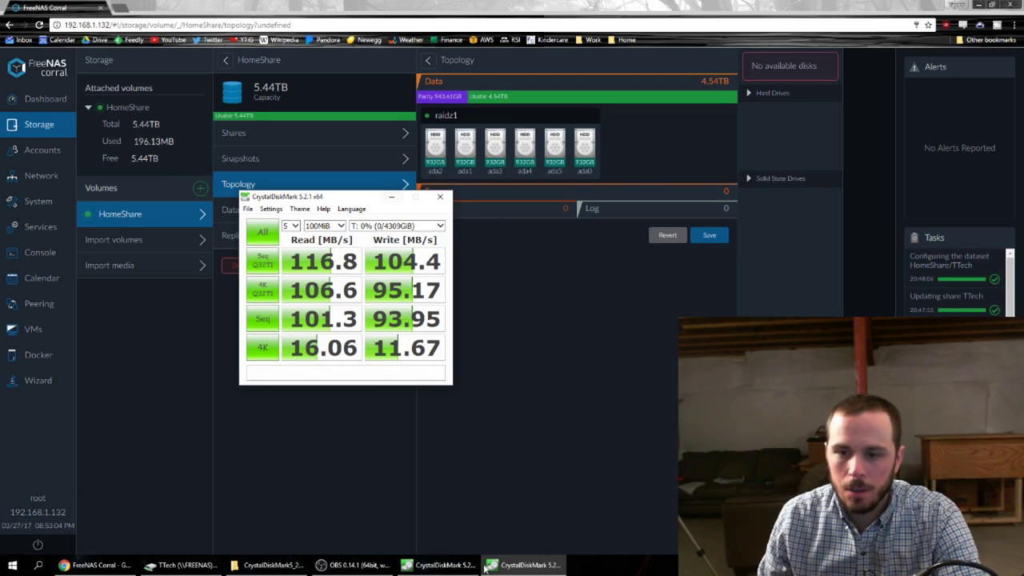
{"action": "left_click", "coordinate": [438, 565]}
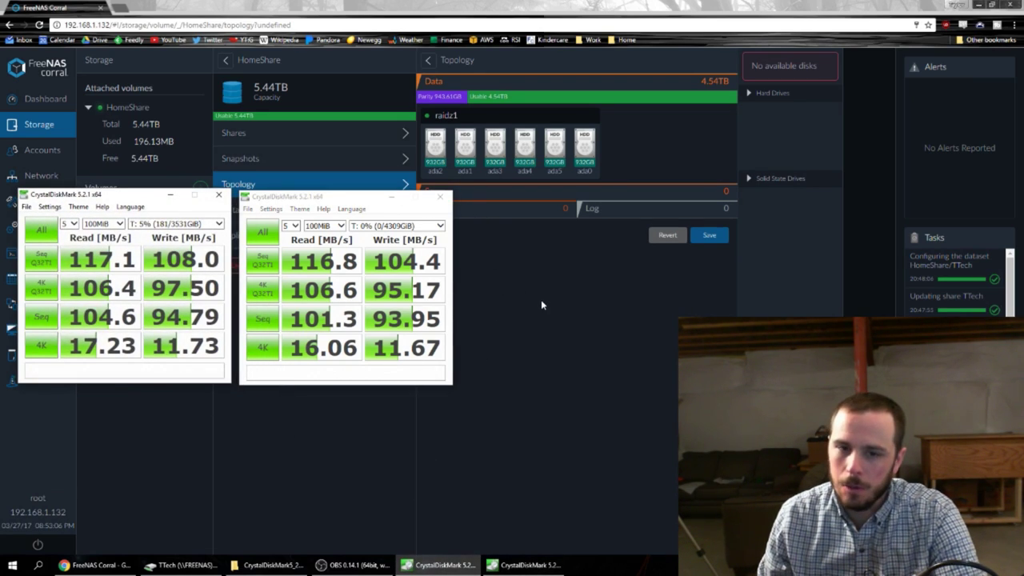
{"action": "left_click", "coordinate": [355, 443]}
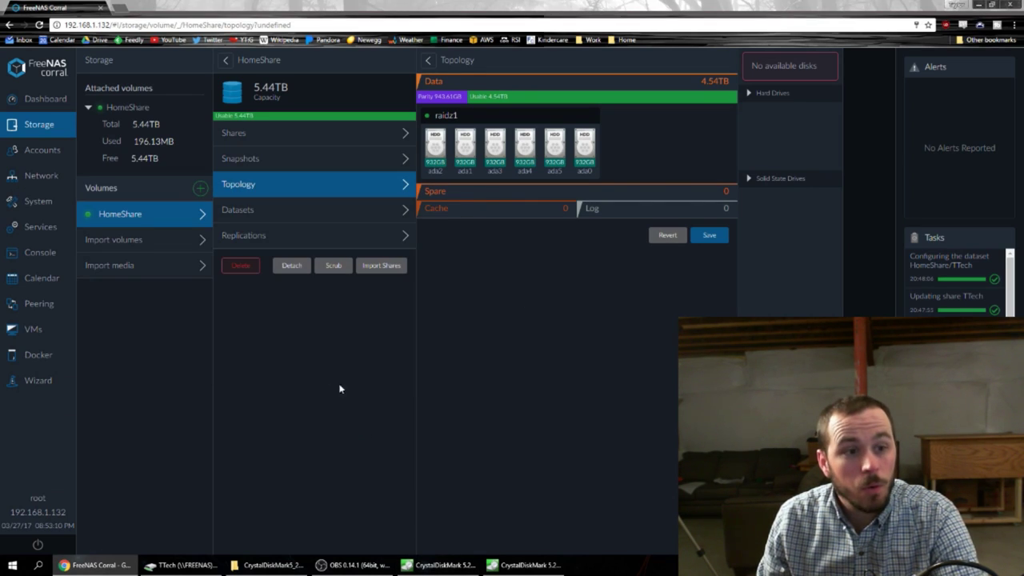
Delete HomeShare again and rebuild it with the Performance profile as three mirrors, 2.72TB.
{"action": "left_click", "coordinate": [240, 265]}
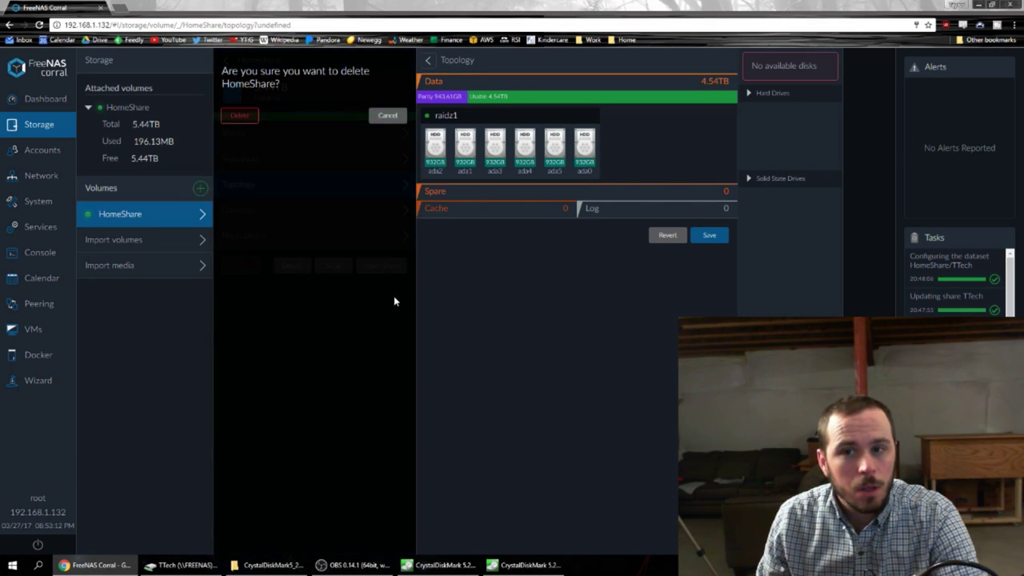
{"action": "left_click", "coordinate": [239, 115]}
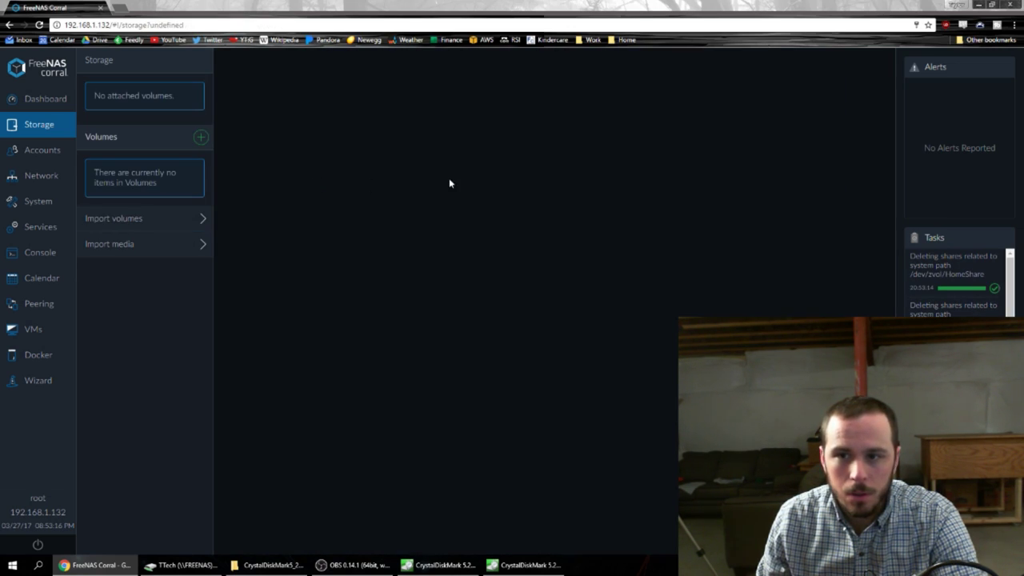
{"action": "left_click", "coordinate": [200, 137]}
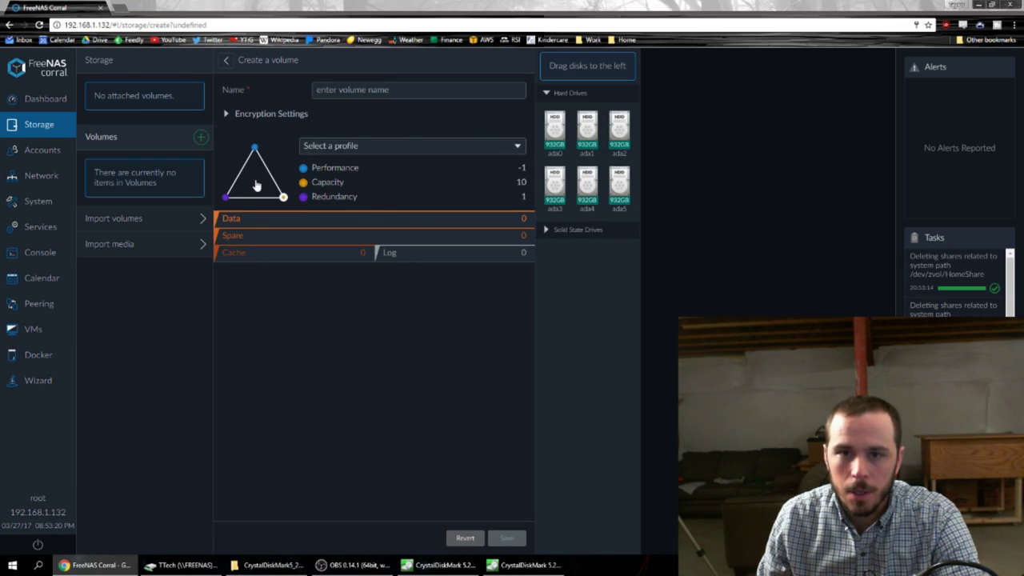
{"action": "left_click_drag", "start_coordinate": [284, 196], "coordinate": [254, 146]}
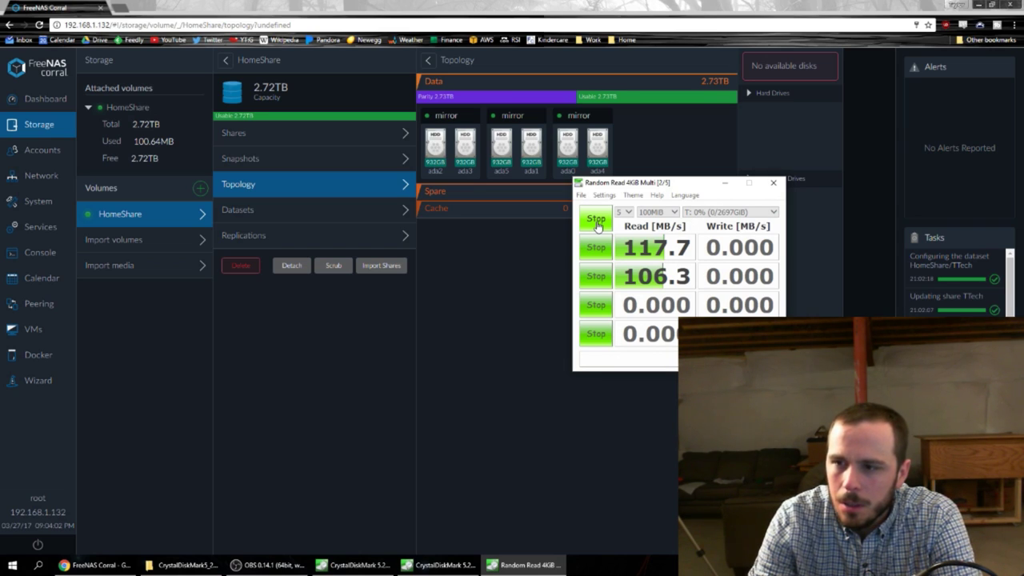
{"action": "key", "text": "ctrl+t"}
Search '117 megabytes to kb' on Google, switch the converter to Kilobit, and select 936000.
{"action": "type", "text": "goog/"}
{"action": "key", "text": "Return"}
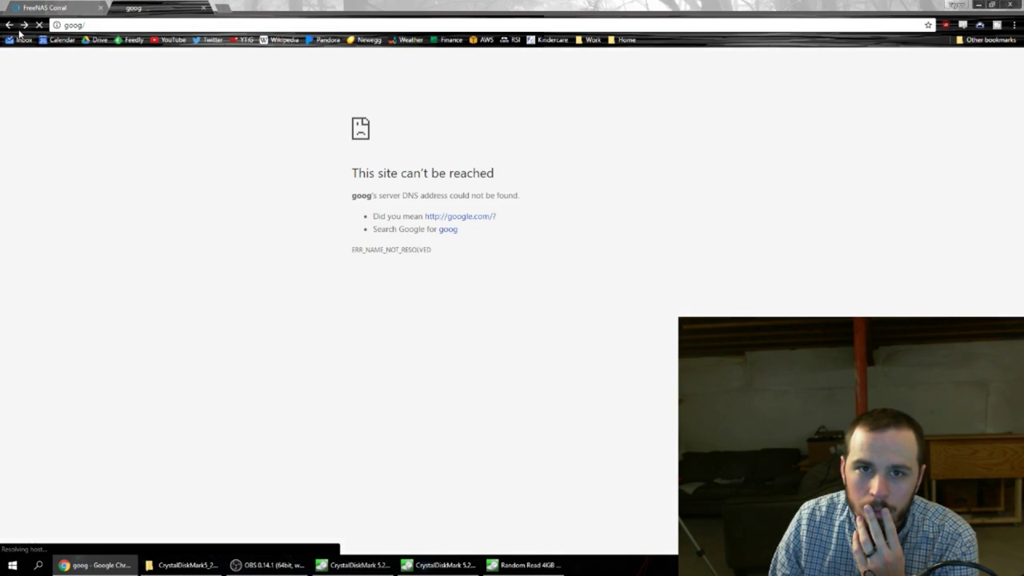
{"action": "left_click", "coordinate": [9, 25]}
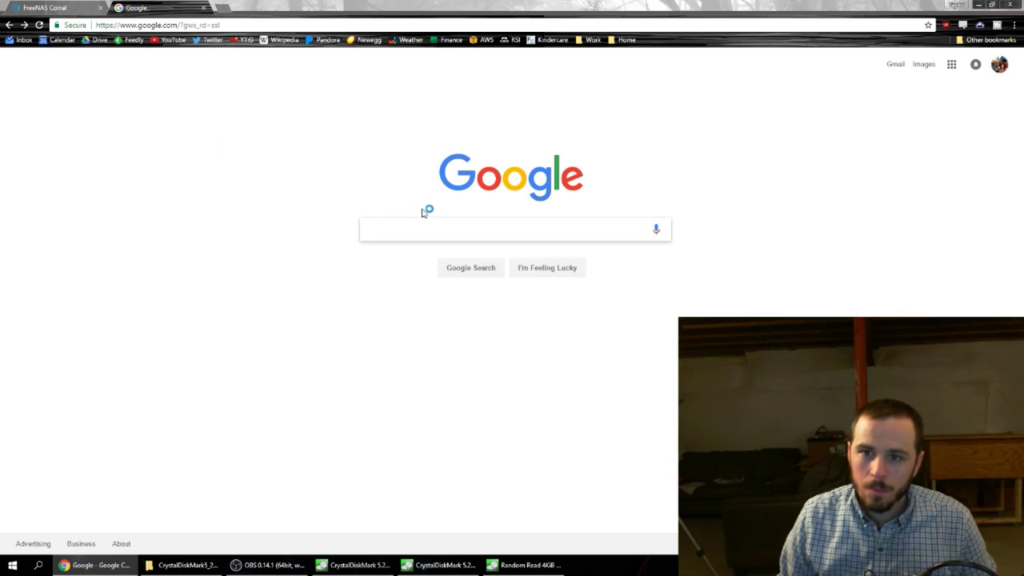
{"action": "type", "text": "117"}
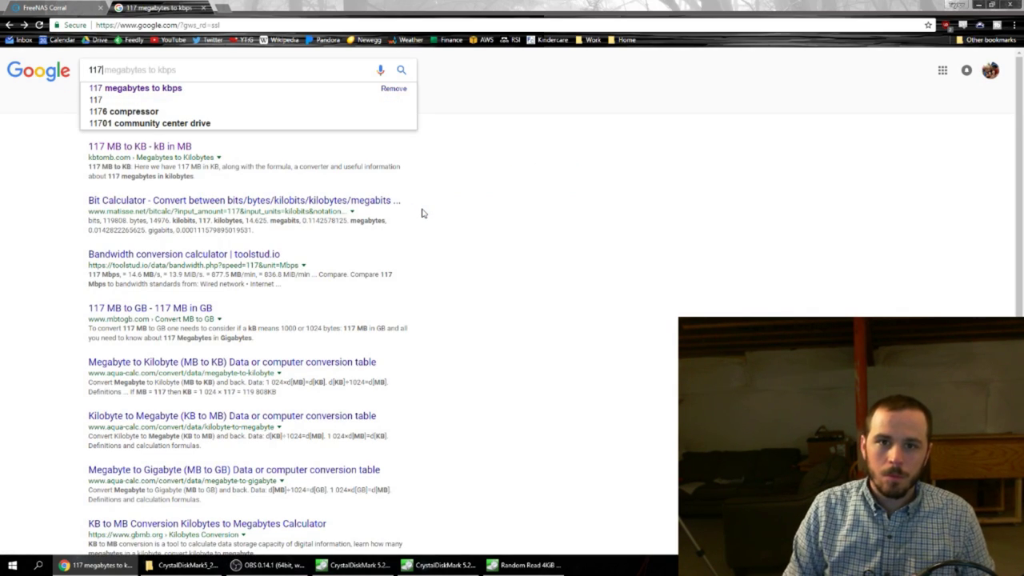
{"action": "type", "text": " megabytes to kb"}
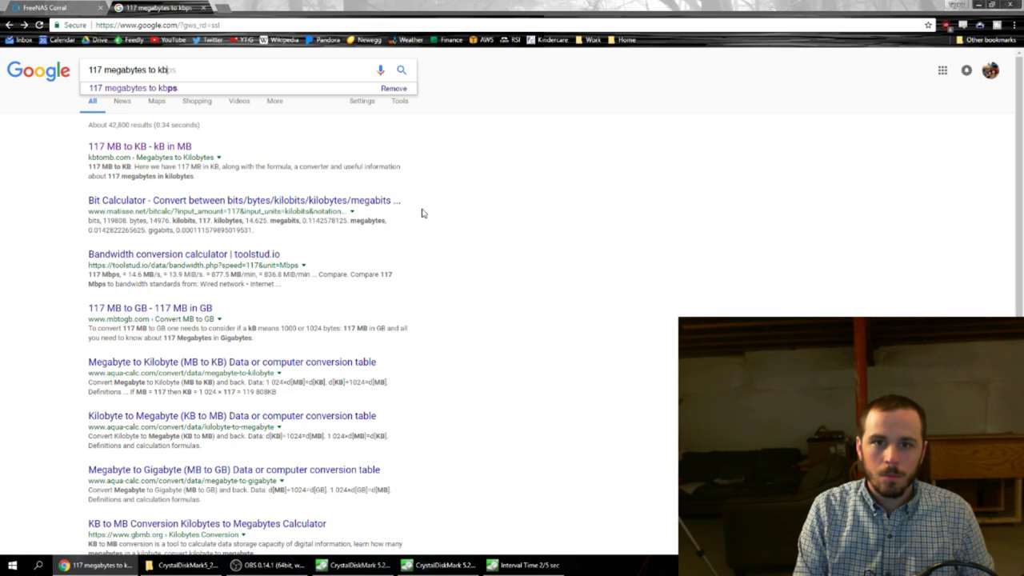
{"action": "key", "text": "Return"}
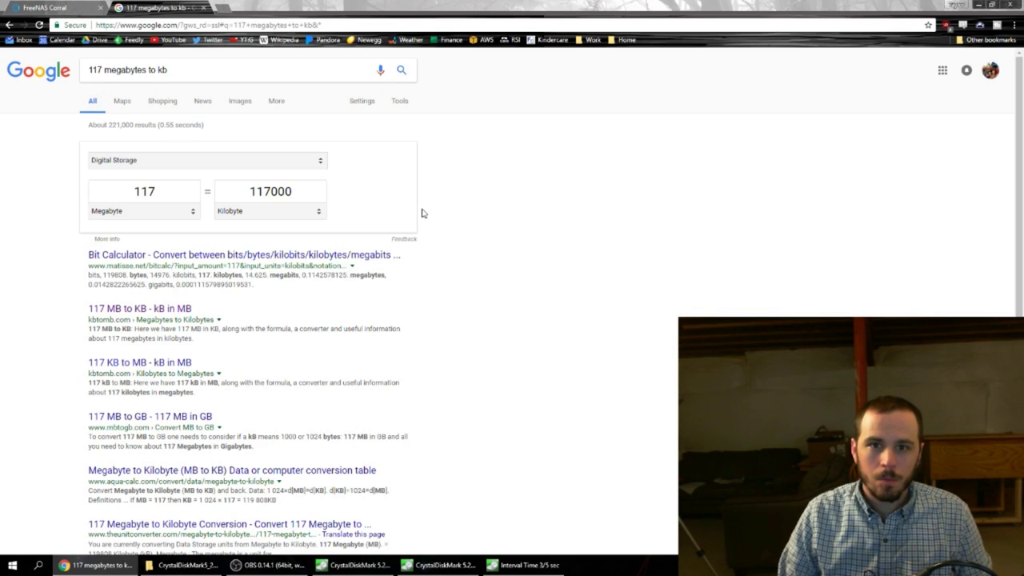
{"action": "left_click", "coordinate": [270, 213]}
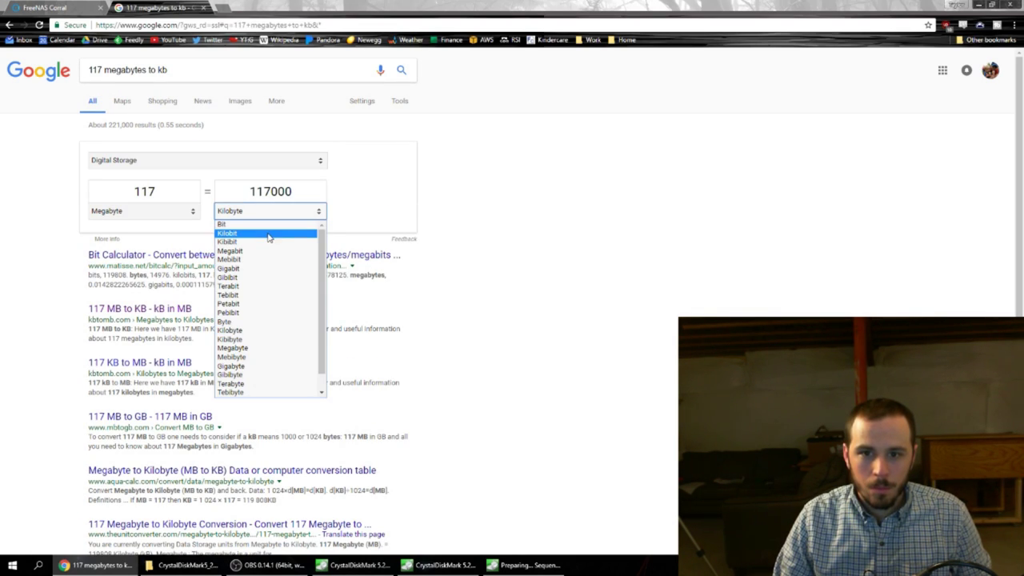
{"action": "left_click", "coordinate": [281, 234]}
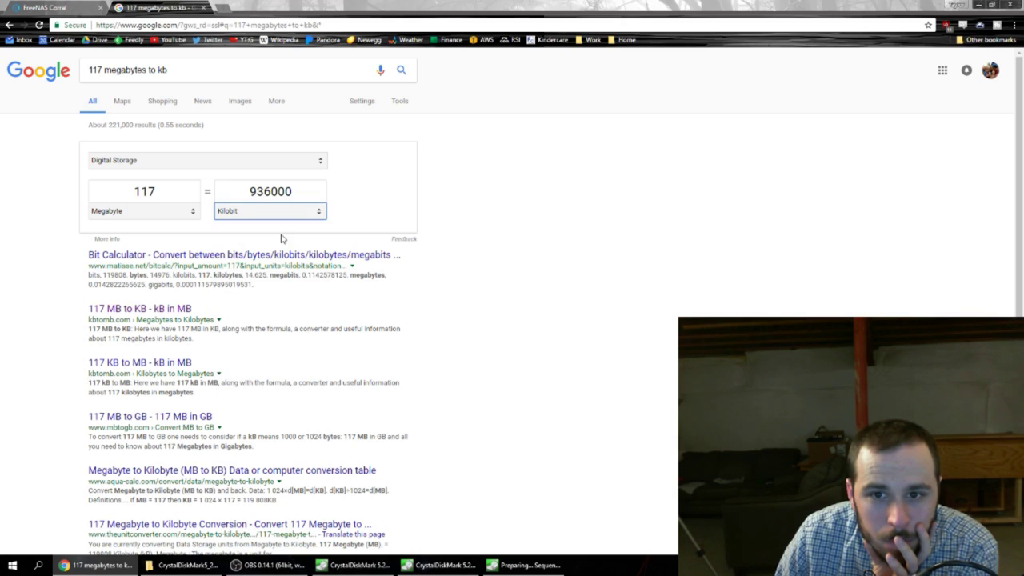
{"action": "left_click_drag", "start_coordinate": [302, 196], "coordinate": [246, 193]}
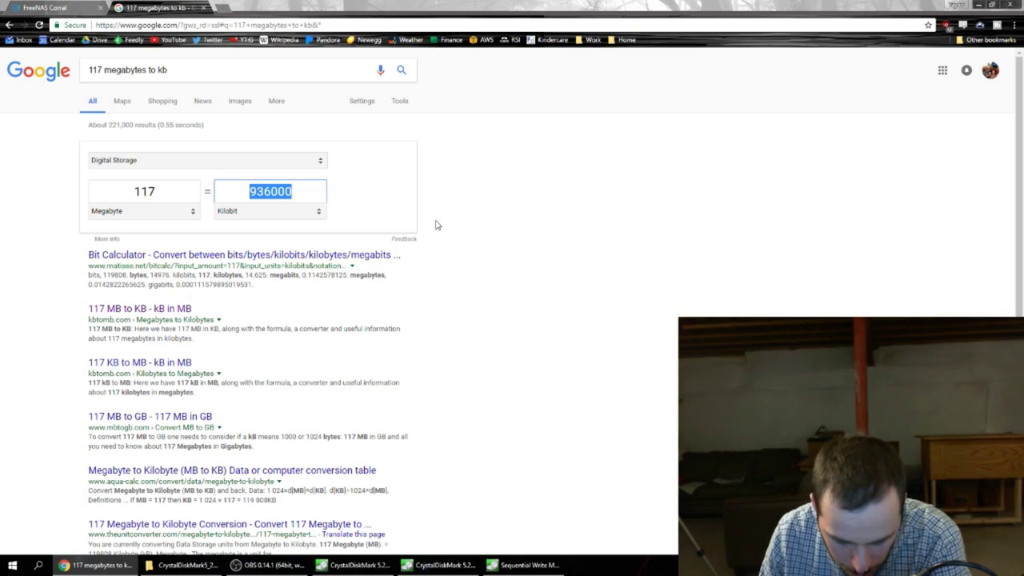
{"action": "left_click", "coordinate": [309, 189]}
{"action": "left_click_drag", "start_coordinate": [309, 190], "coordinate": [220, 183]}
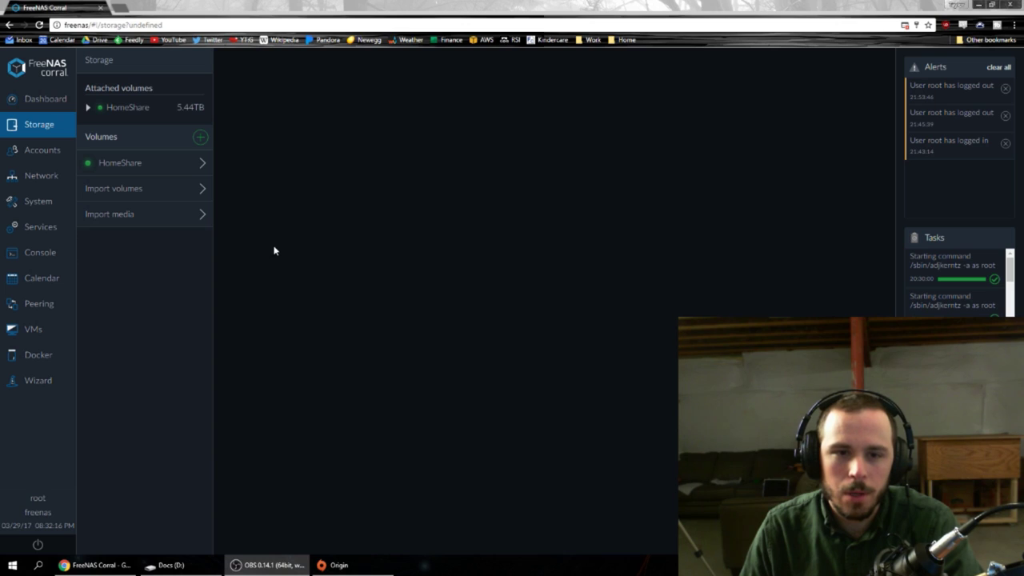
Open the DC management service at 192.168.1.105 and launch its Zentyal dashboard.
{"action": "left_click", "coordinate": [46, 229]}
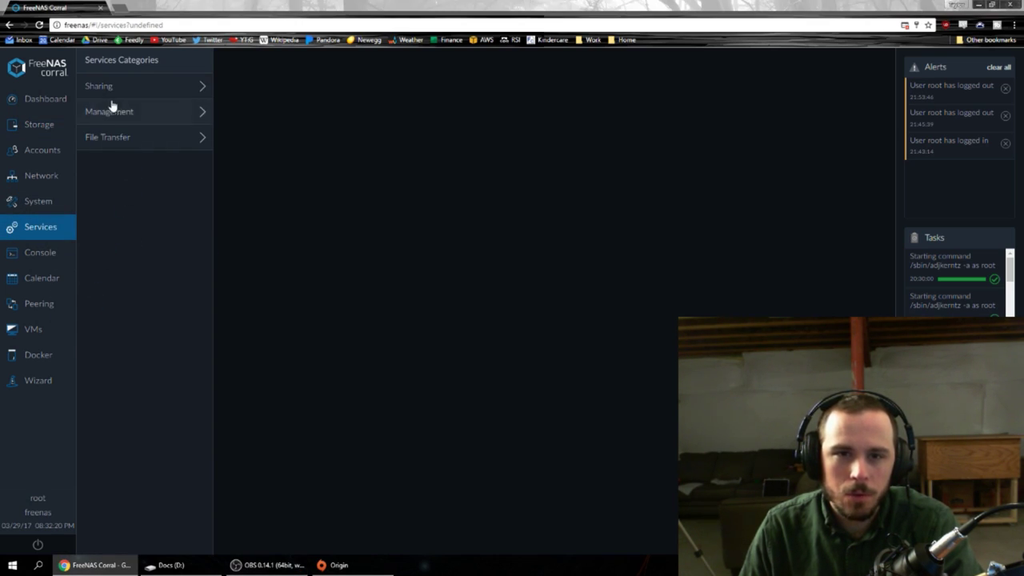
{"action": "left_click", "coordinate": [140, 86]}
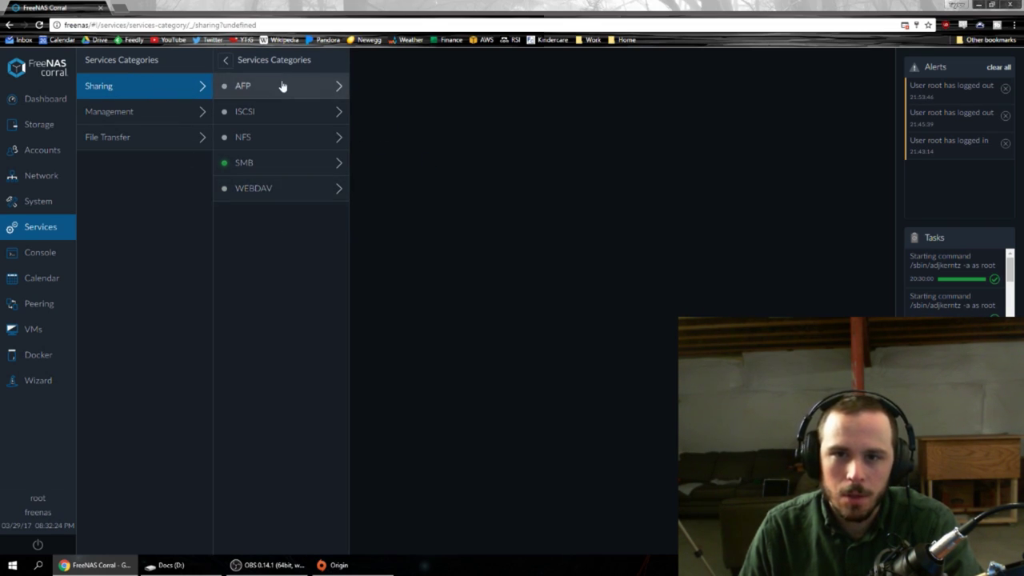
{"action": "left_click", "coordinate": [146, 117]}
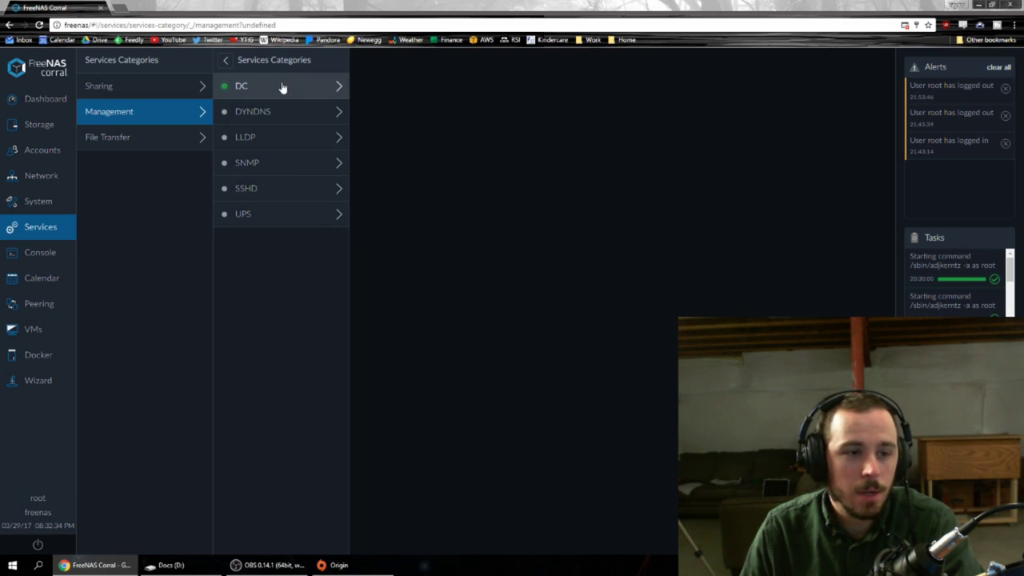
{"action": "left_click", "coordinate": [306, 89]}
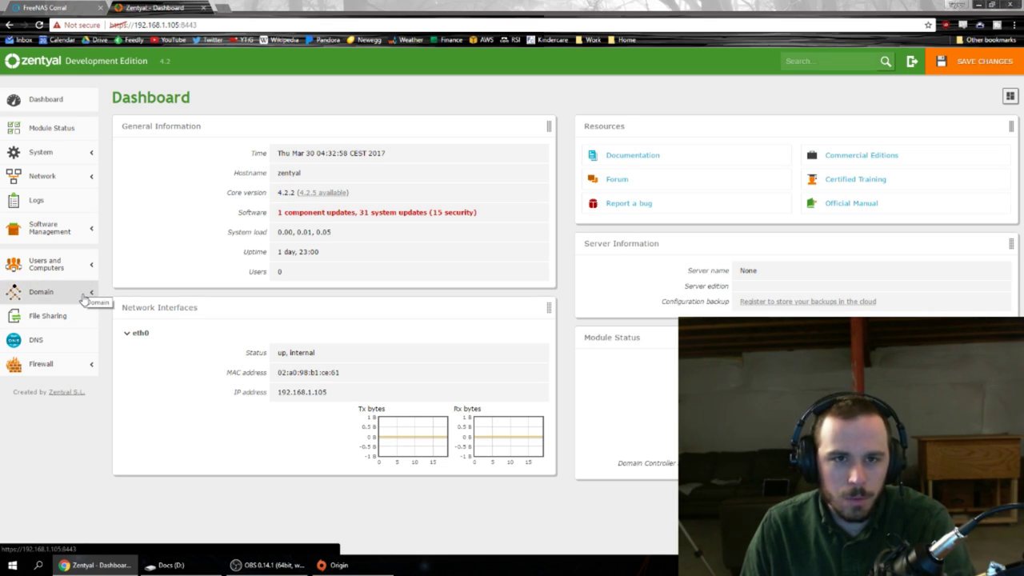
View Zentyal's DNS domains bluespray, example.local and freenas, then start a fresh browser tab.
{"action": "left_click", "coordinate": [58, 347]}
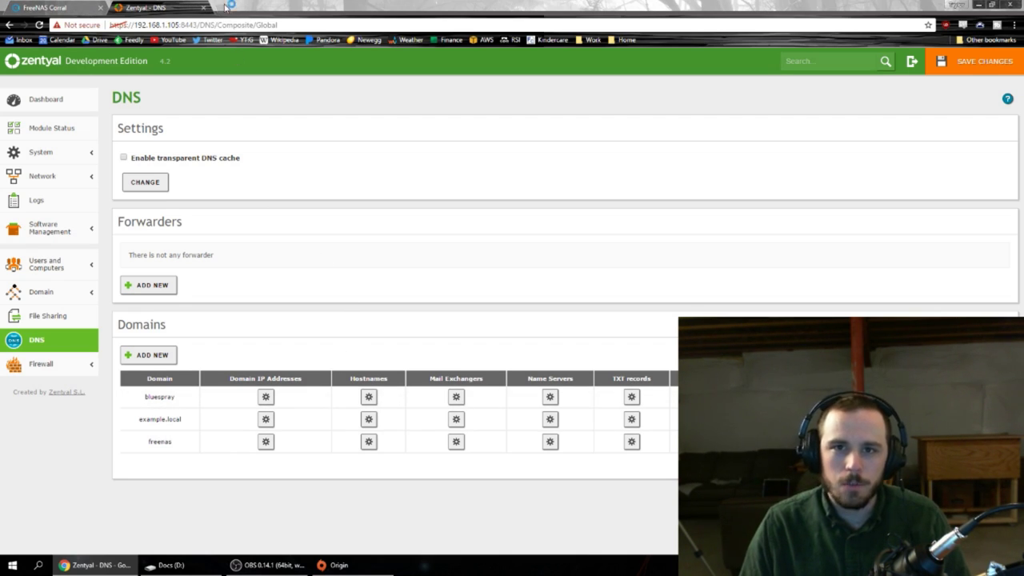
{"action": "left_click", "coordinate": [228, 7]}
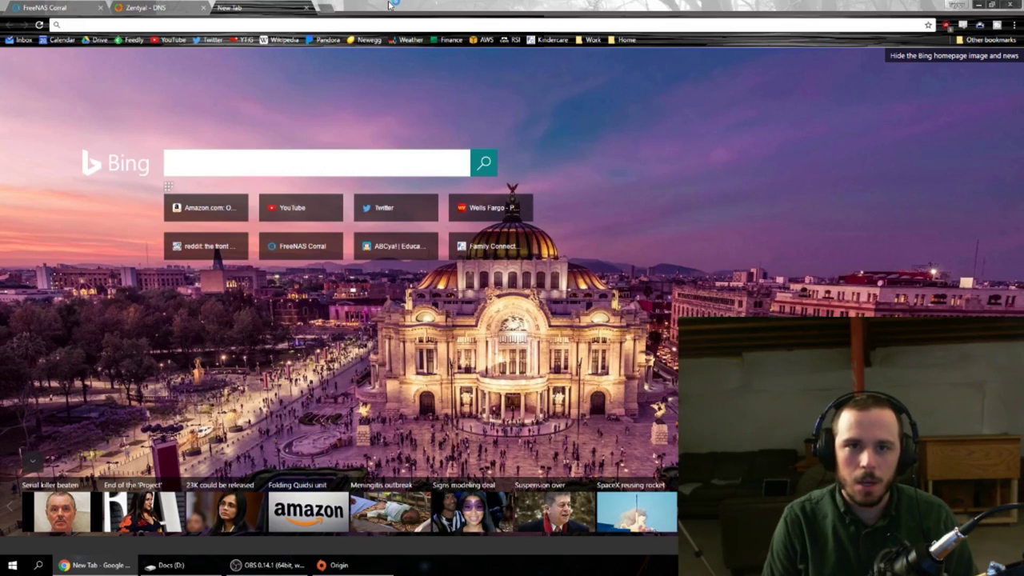
Load the bluespray hostname to reach BlueSpray's lawn view, then return to the Zentyal DNS tab.
{"action": "type", "text": "bluespray/"}
{"action": "key", "text": "Return"}
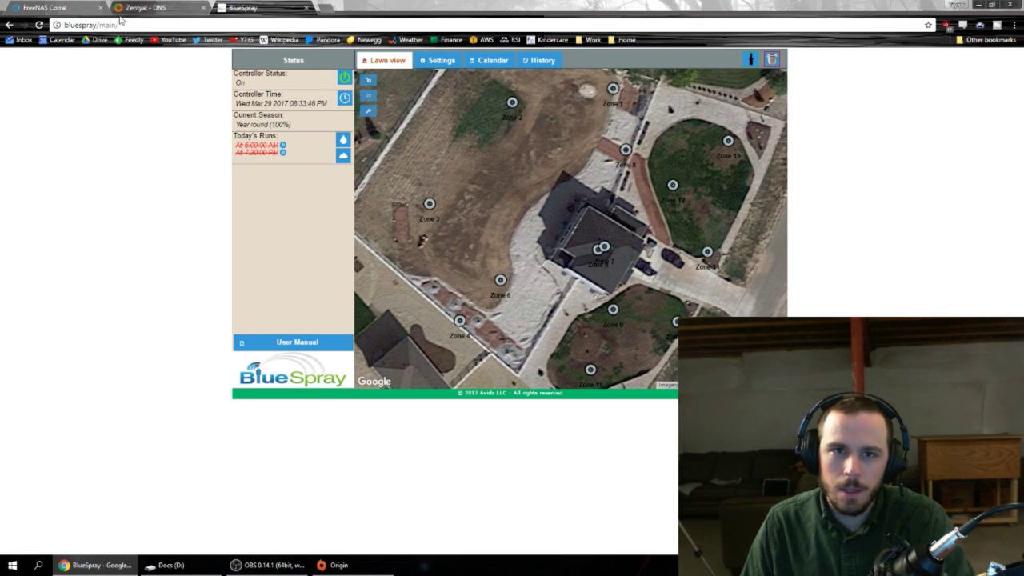
{"action": "left_click", "coordinate": [116, 25]}
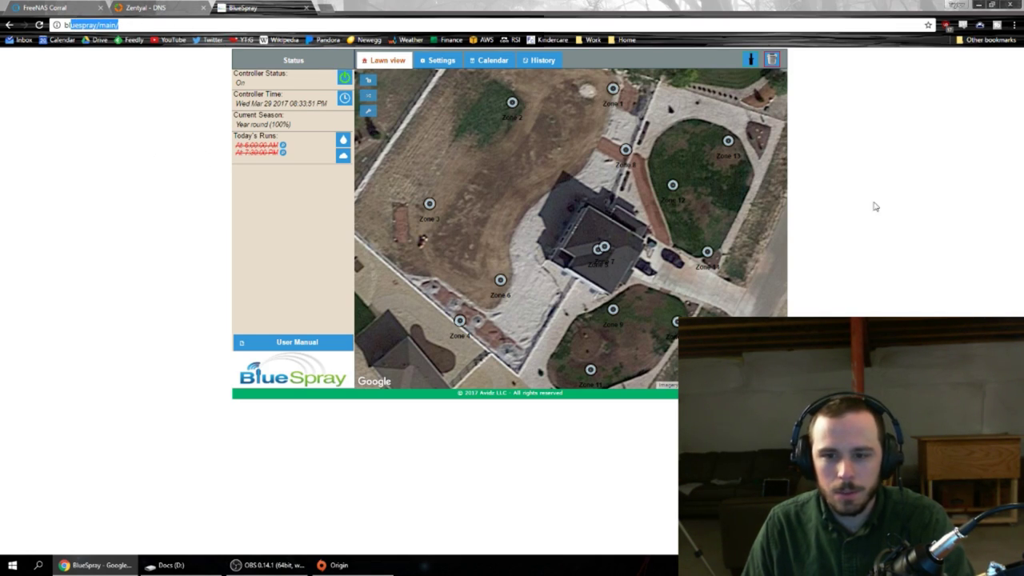
{"action": "left_click", "coordinate": [138, 6]}
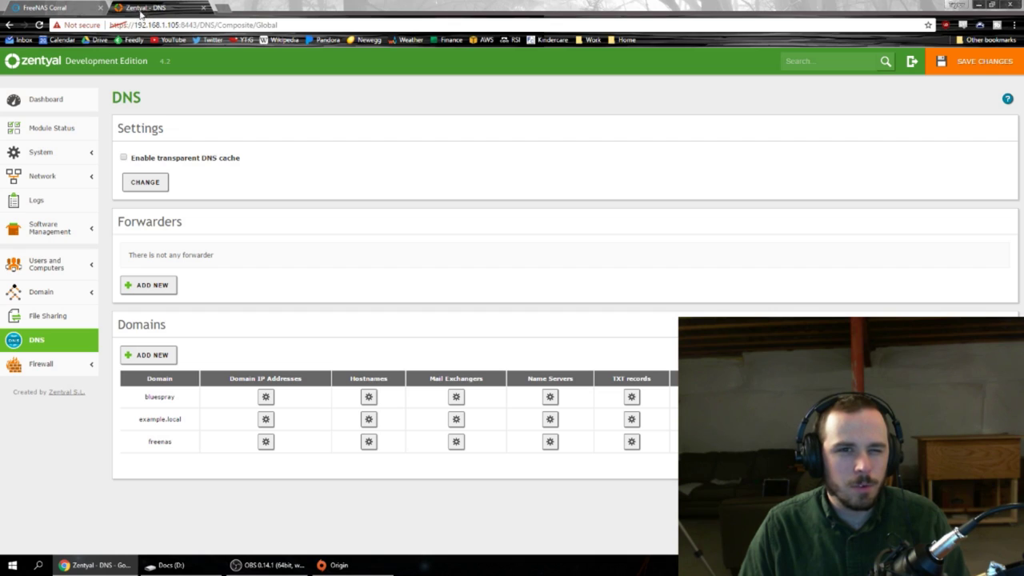
Return to FreeNAS Corral and view the DC management service running at 192.168.1.105.
{"action": "left_click", "coordinate": [70, 9]}
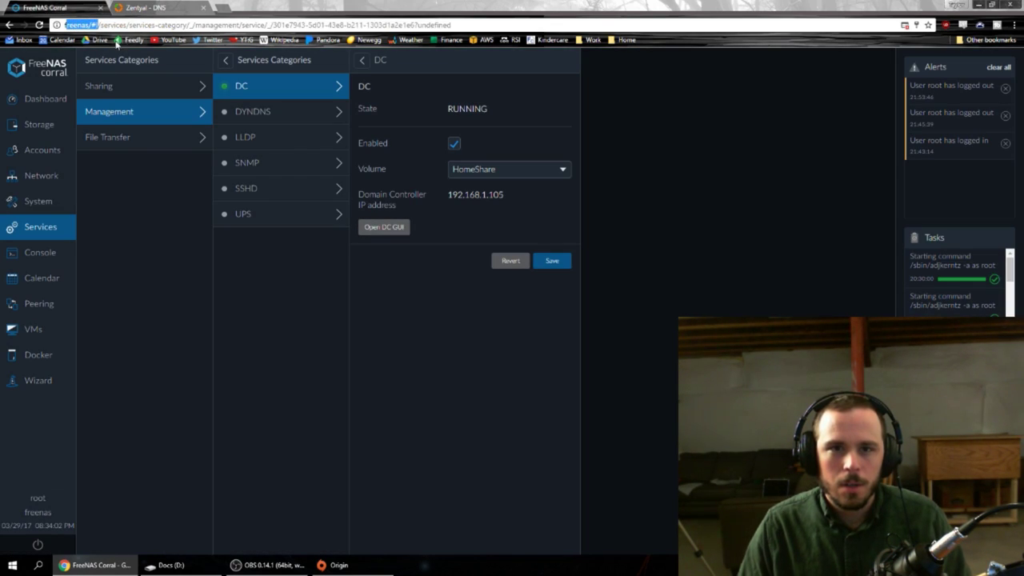
{"action": "left_click", "coordinate": [81, 25]}
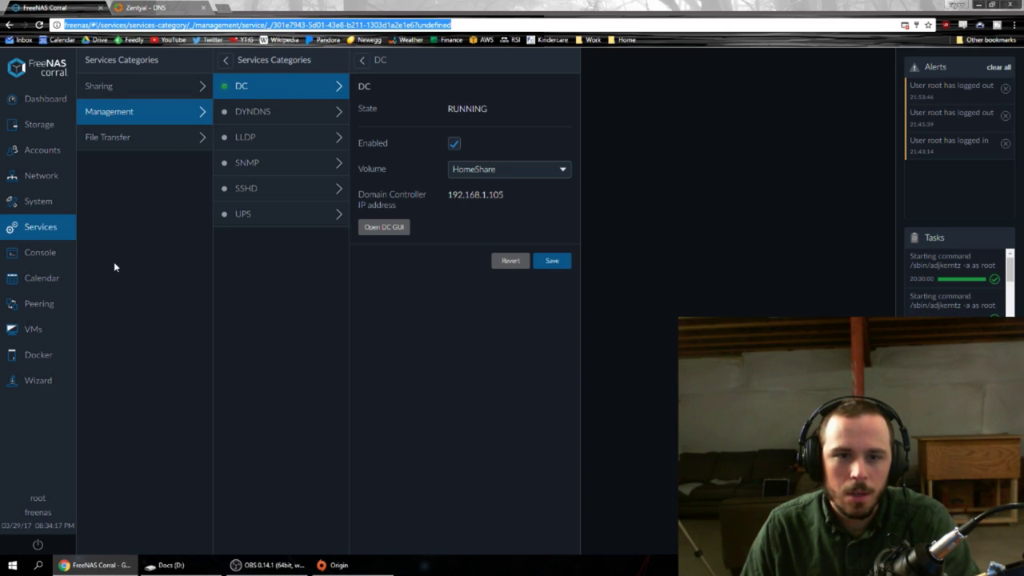
{"action": "left_click", "coordinate": [38, 357]}
Check the Docker hosts, then start a new container in the freenas collection.
{"action": "left_click", "coordinate": [110, 87]}
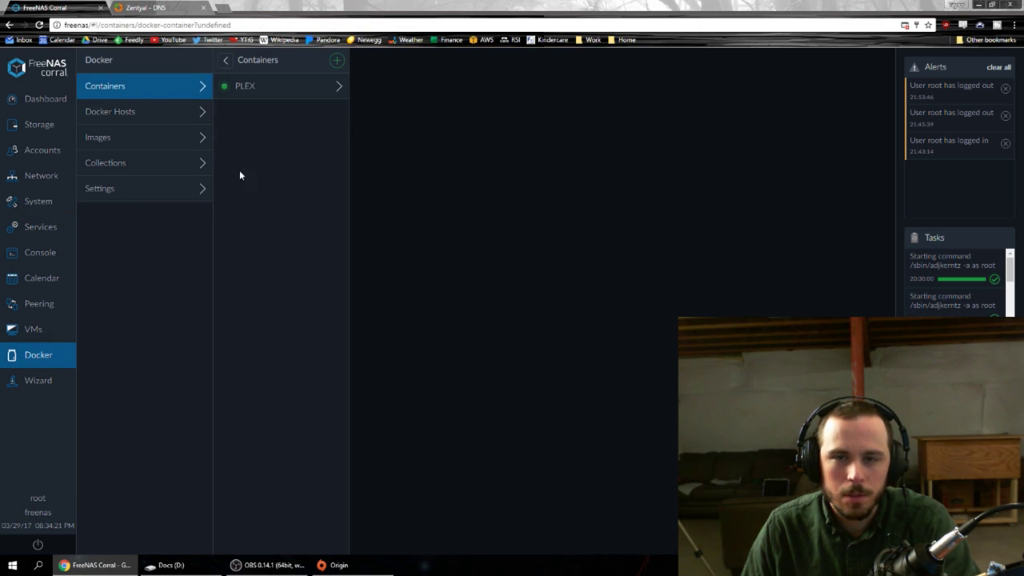
{"action": "left_click", "coordinate": [162, 116]}
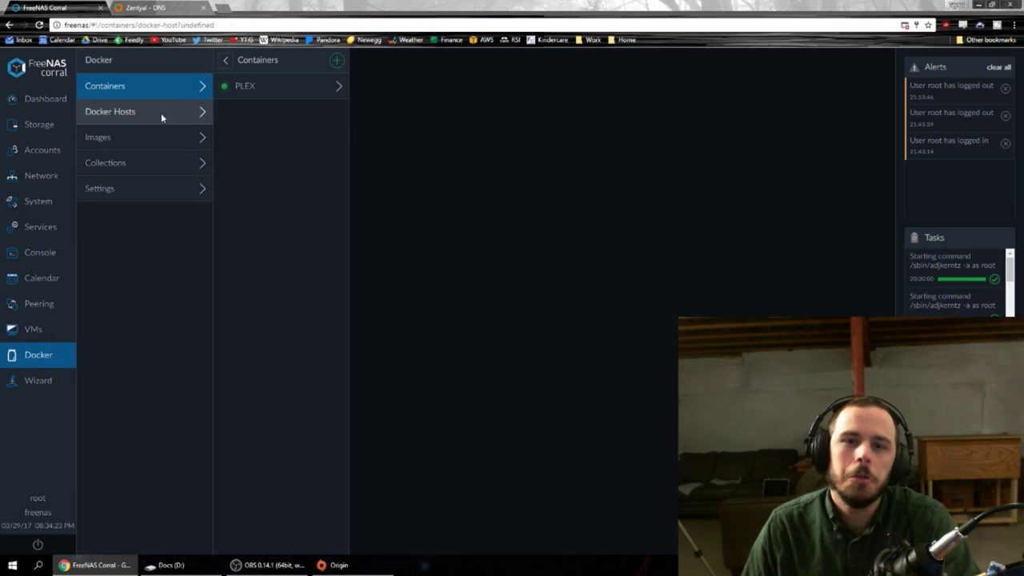
{"action": "left_click", "coordinate": [165, 91]}
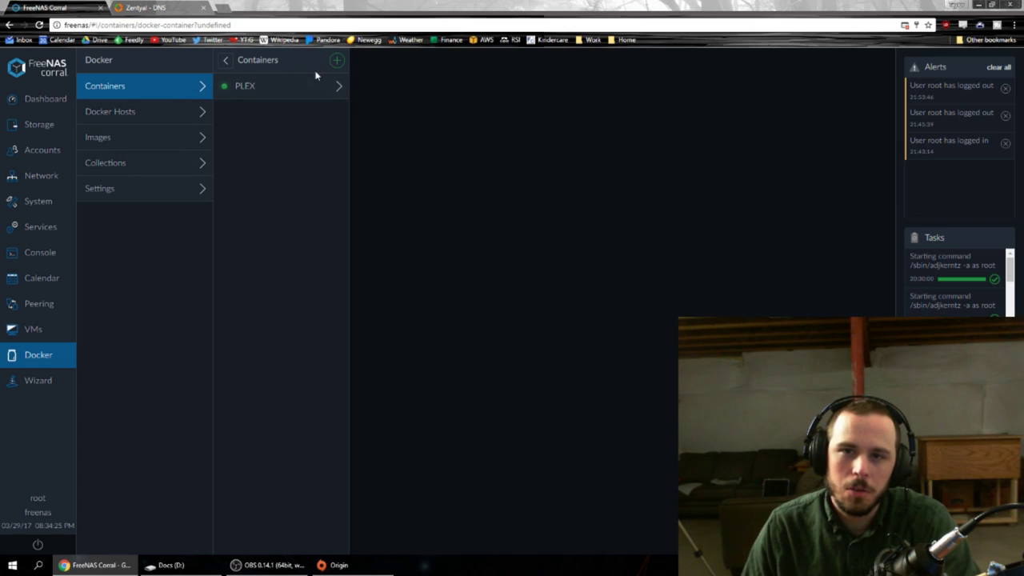
{"action": "left_click", "coordinate": [337, 60]}
{"action": "left_click", "coordinate": [424, 88]}
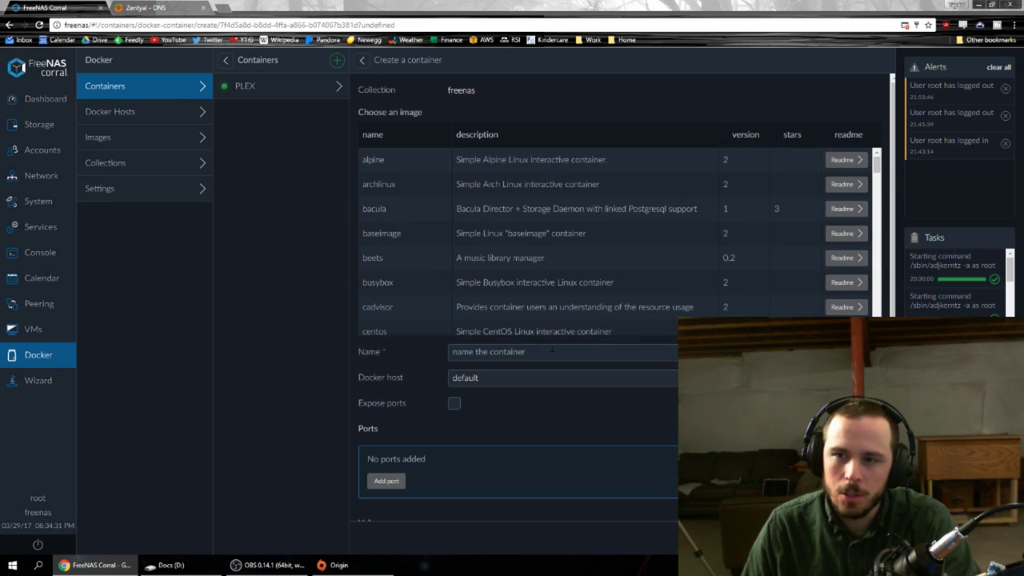
Choose the plex image for the new container after previewing mysql.
{"action": "scroll", "coordinate": [588, 277], "scroll_direction": "down", "scroll_amount": 8}
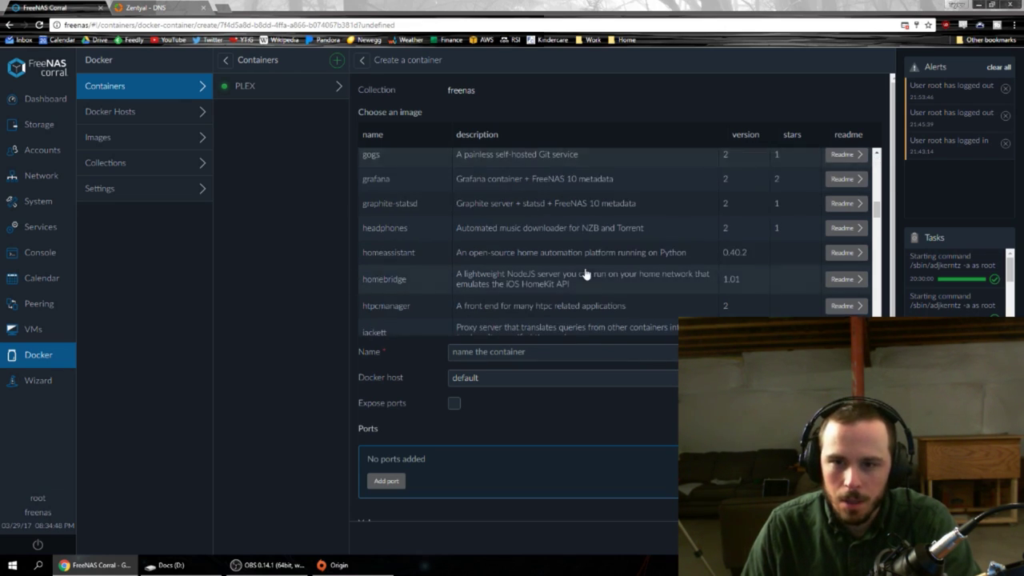
{"action": "scroll", "coordinate": [586, 274], "scroll_direction": "down", "scroll_amount": 6}
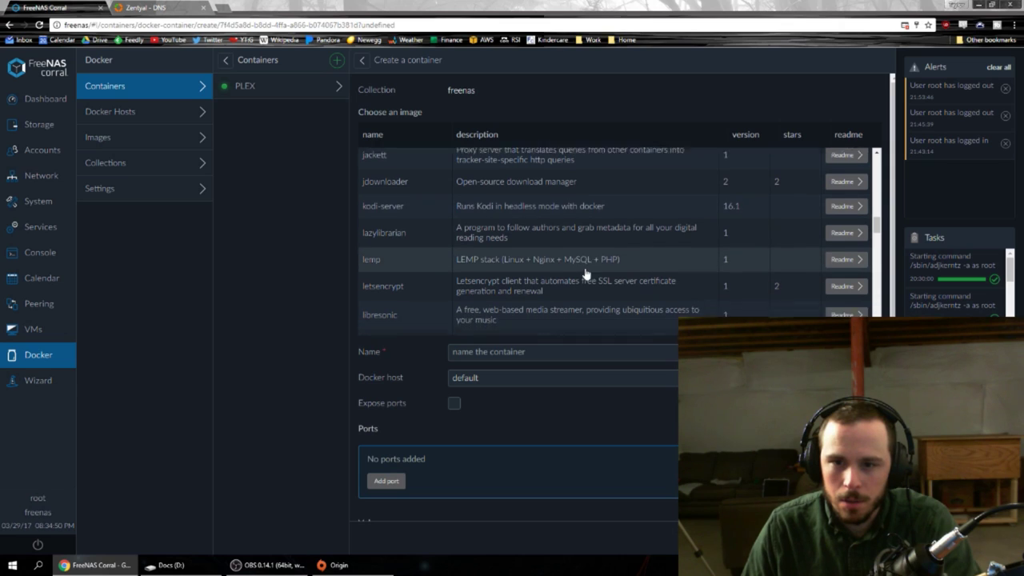
{"action": "left_click", "coordinate": [509, 300]}
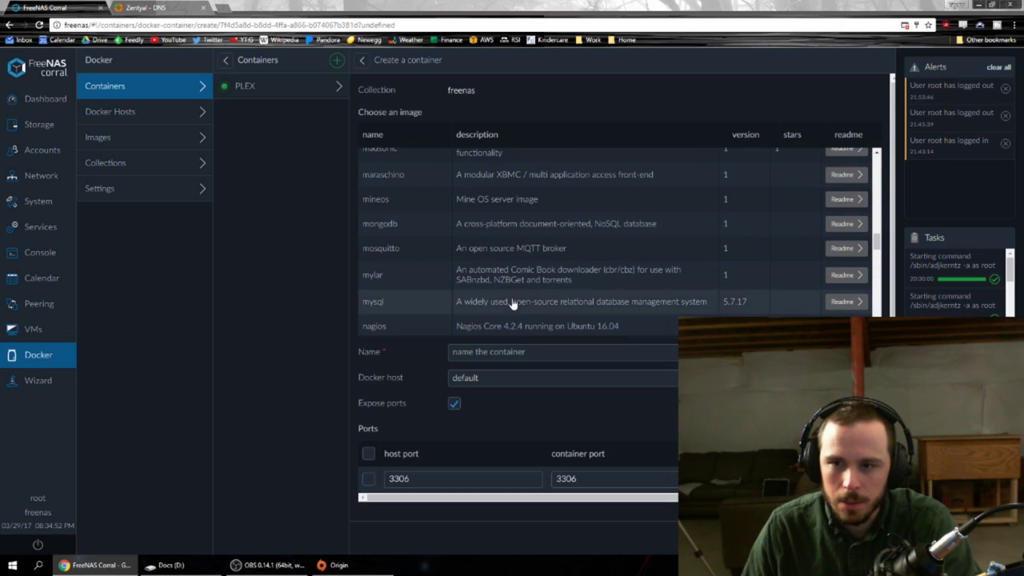
{"action": "scroll", "coordinate": [516, 299], "scroll_direction": "down", "scroll_amount": 3}
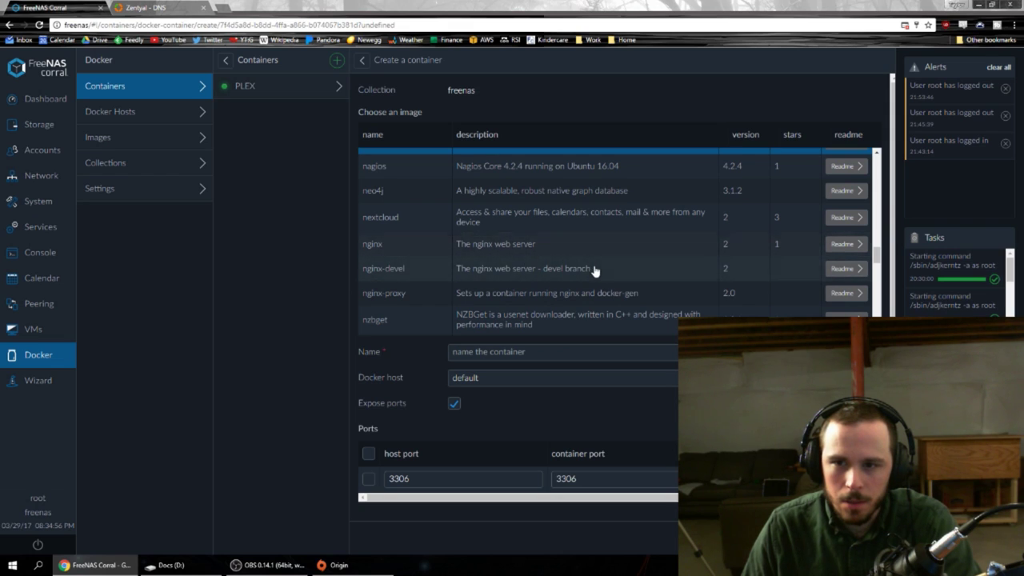
{"action": "scroll", "coordinate": [594, 269], "scroll_direction": "down", "scroll_amount": 8}
{"action": "scroll", "coordinate": [592, 270], "scroll_direction": "down", "scroll_amount": 2}
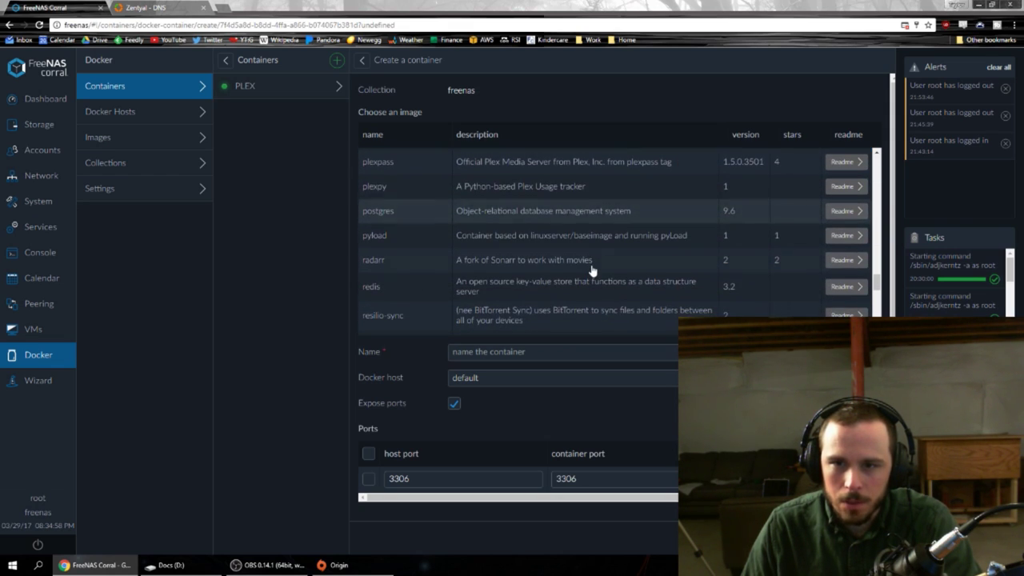
{"action": "scroll", "coordinate": [566, 185], "scroll_direction": "up", "scroll_amount": 2}
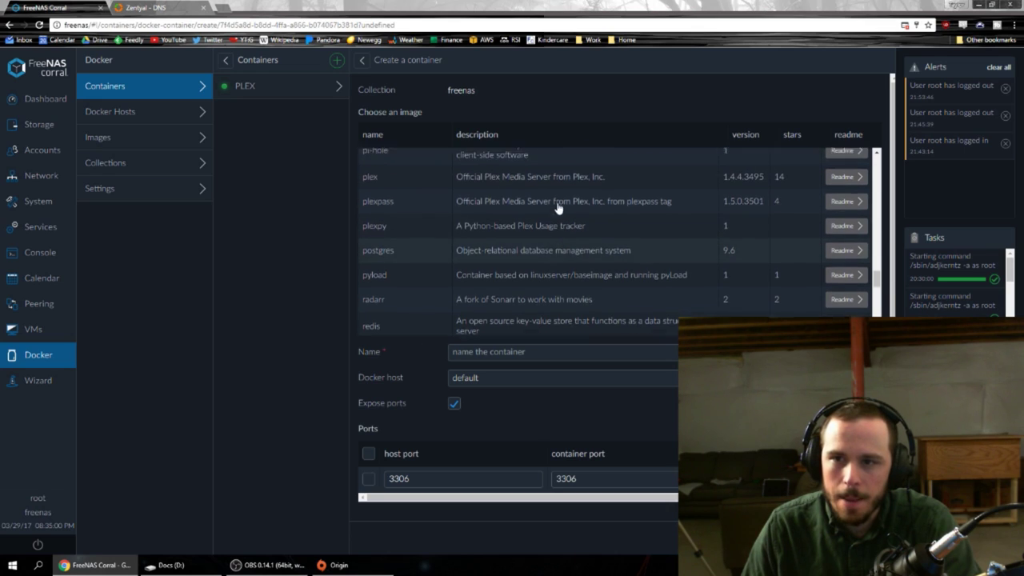
{"action": "left_click", "coordinate": [586, 199]}
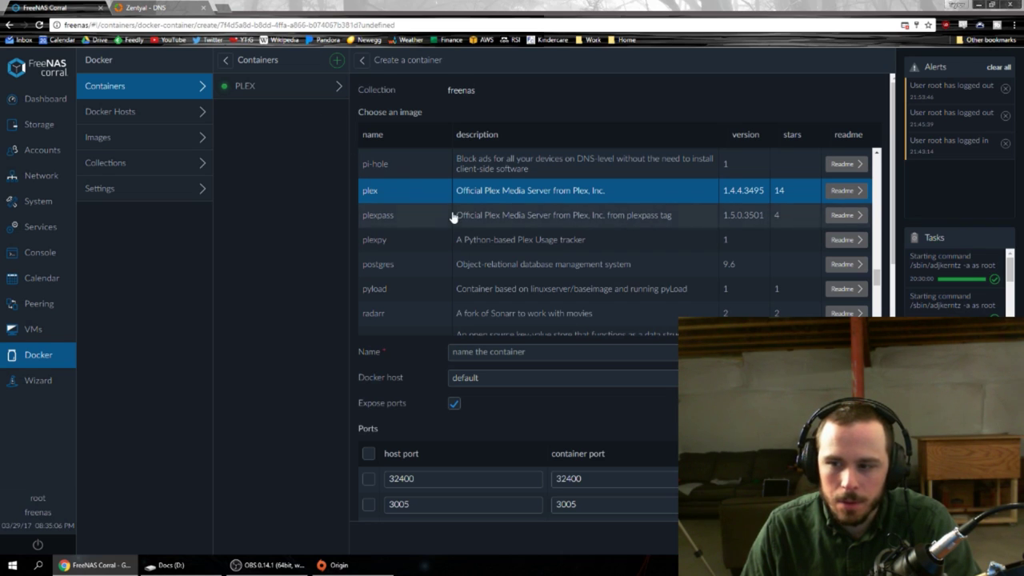
Review the plex container's exposed ports 32400 and 3005, volumes and environment variables.
{"action": "scroll", "coordinate": [506, 284], "scroll_direction": "up", "scroll_amount": 10}
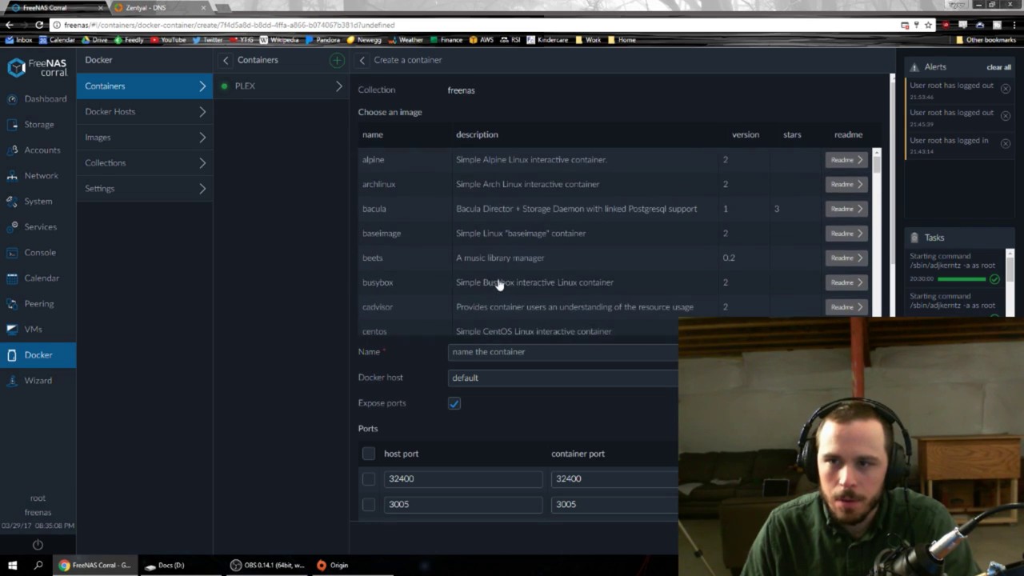
{"action": "scroll", "coordinate": [498, 287], "scroll_direction": "down", "scroll_amount": 10}
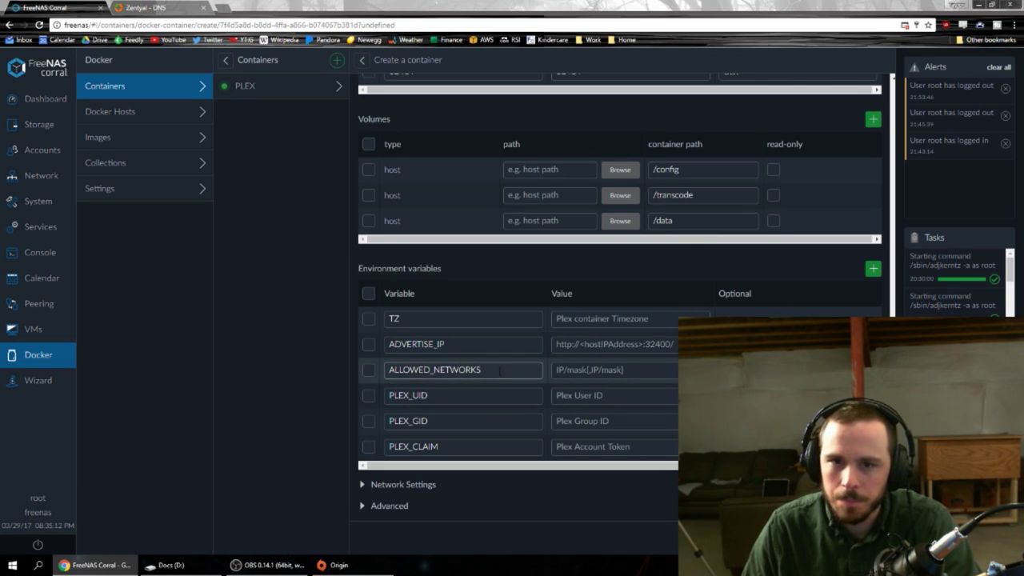
{"action": "scroll", "coordinate": [461, 330], "scroll_direction": "up", "scroll_amount": 10}
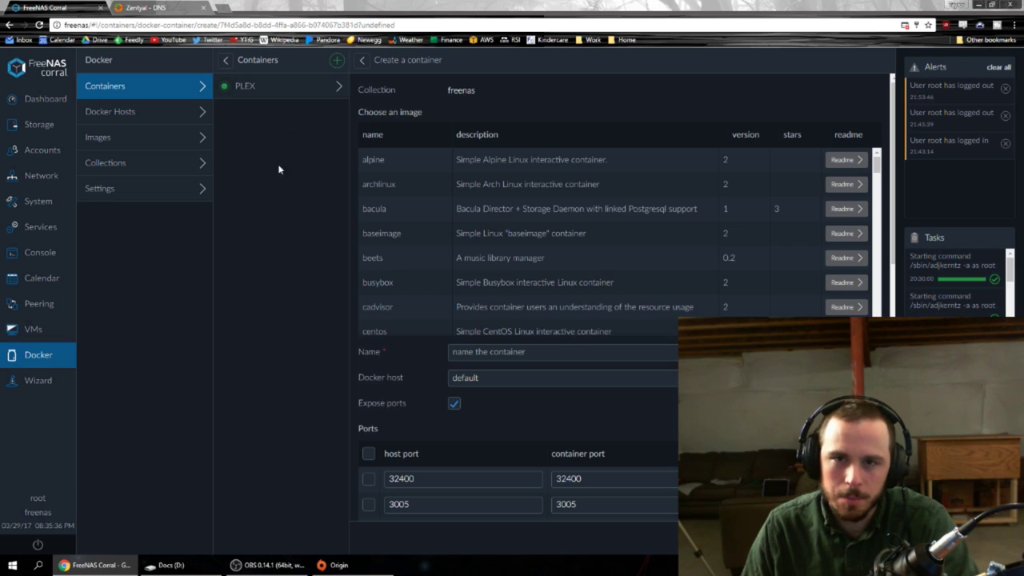
{"action": "left_click", "coordinate": [42, 329]}
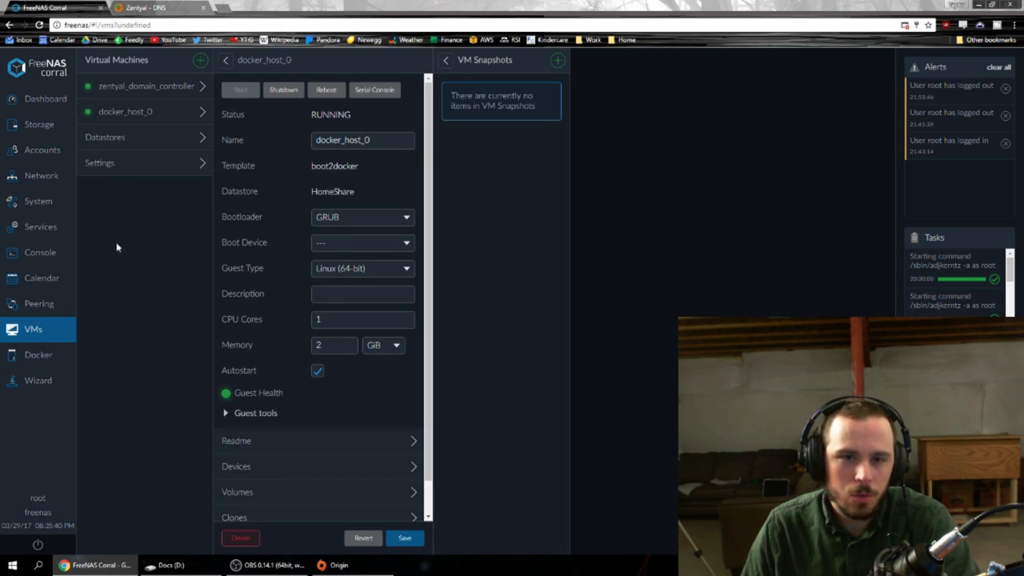
Compare zentyal_domain_controller (zentyal-4.2, 1 GiB) with docker_host_0's VM settings.
{"action": "left_click", "coordinate": [149, 90]}
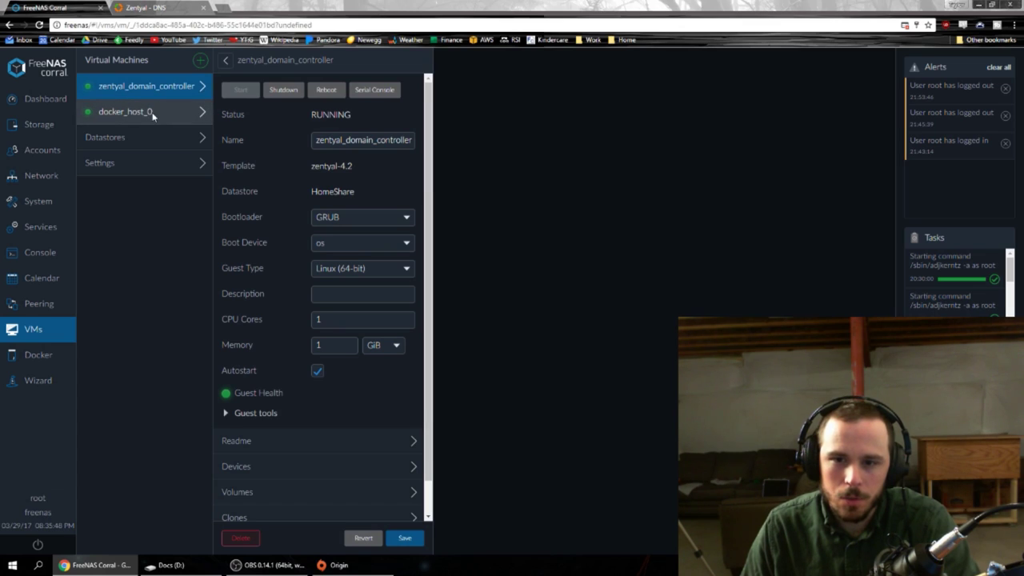
{"action": "left_click", "coordinate": [153, 114]}
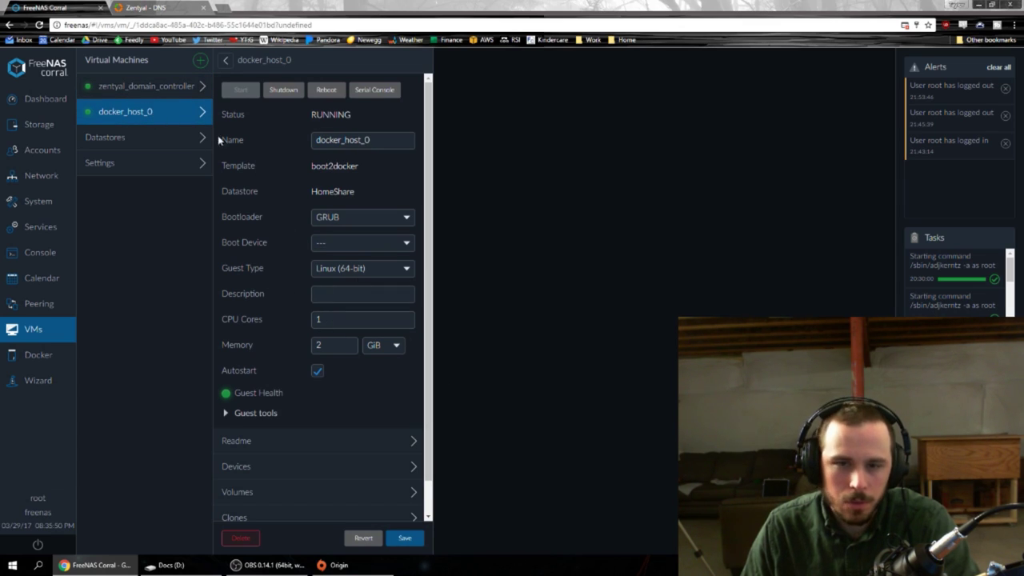
{"action": "left_click", "coordinate": [148, 91]}
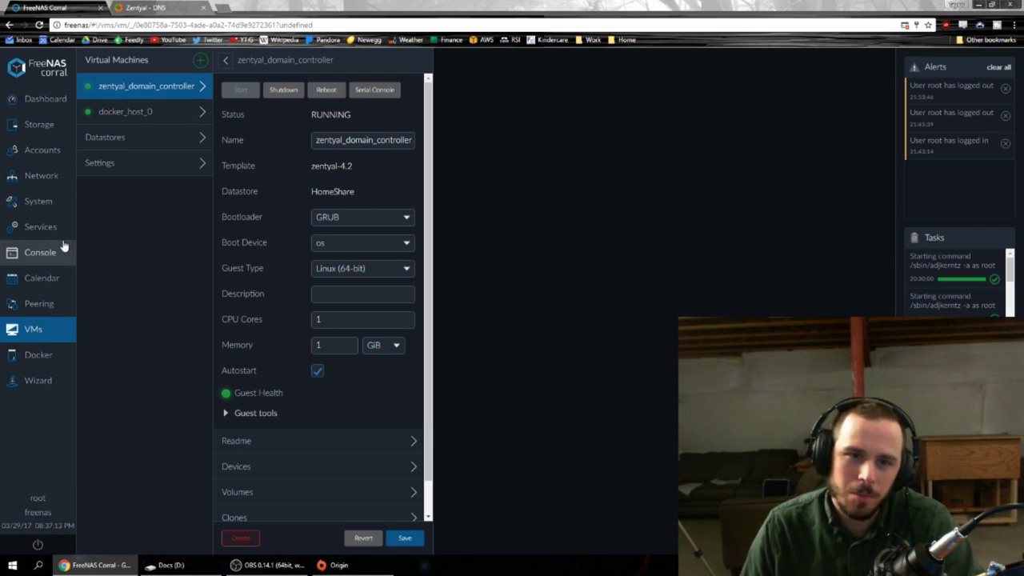
{"action": "left_click", "coordinate": [35, 236]}
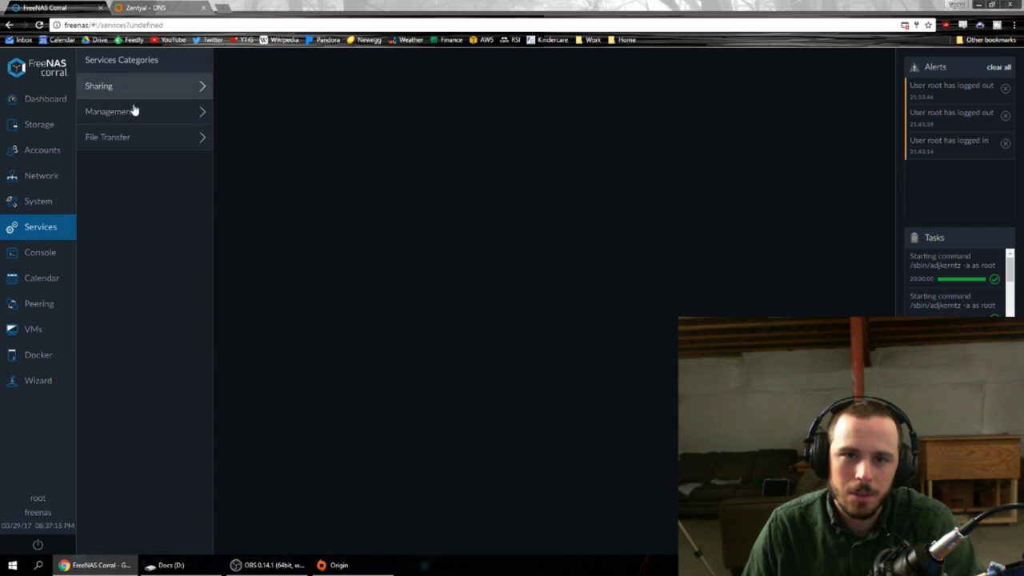
Recheck the DC service, then launch the PLEX container's web UI at freenas.local:32400.
{"action": "left_click", "coordinate": [133, 111]}
{"action": "left_click", "coordinate": [273, 88]}
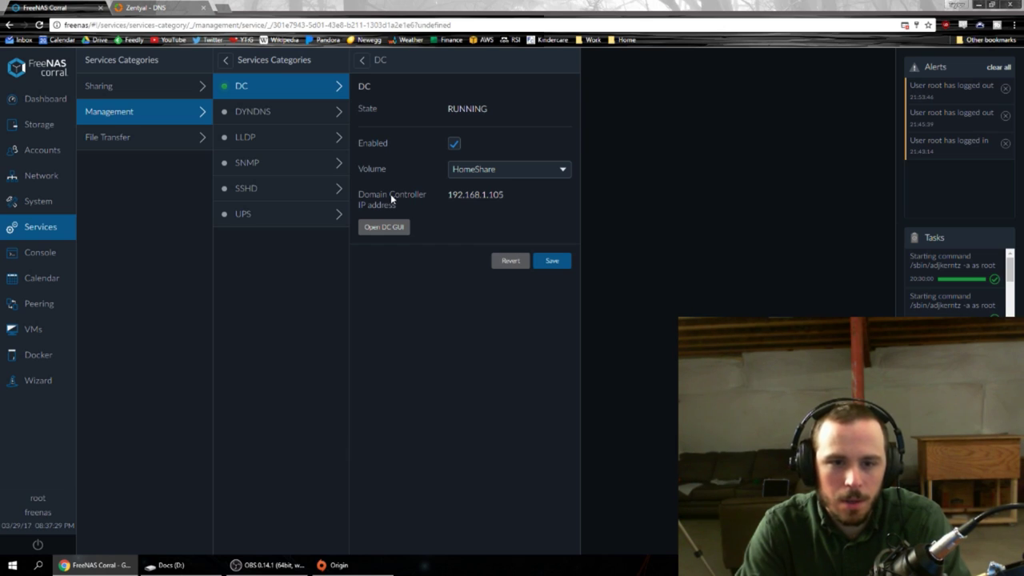
{"action": "left_click", "coordinate": [29, 360]}
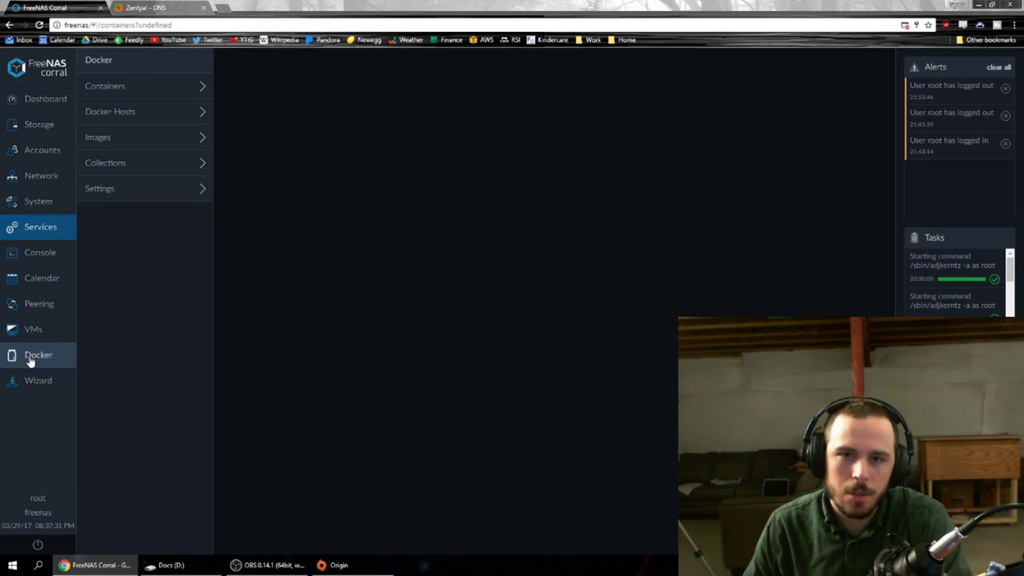
{"action": "left_click", "coordinate": [152, 93]}
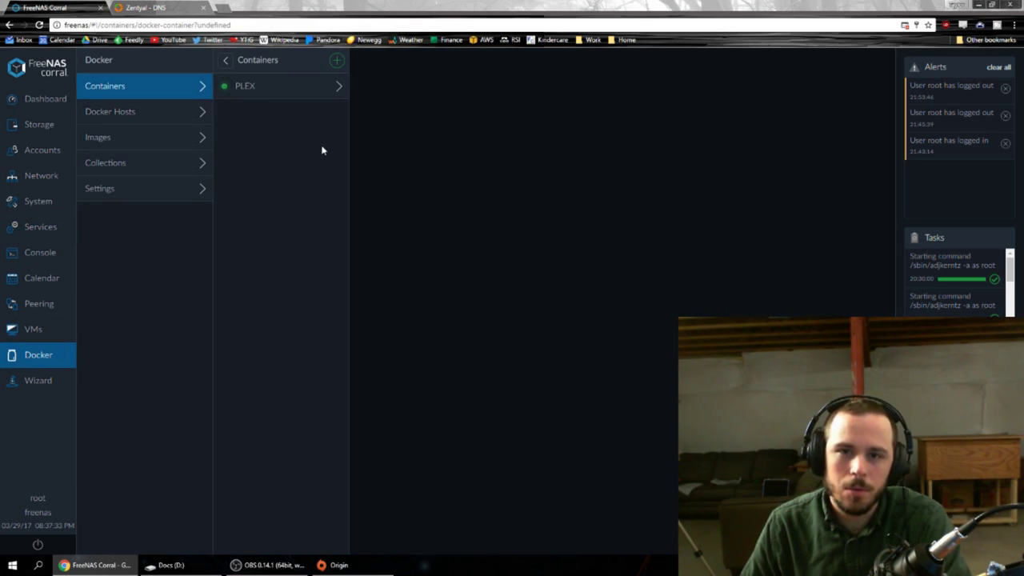
{"action": "left_click", "coordinate": [294, 93]}
{"action": "left_click", "coordinate": [500, 94]}
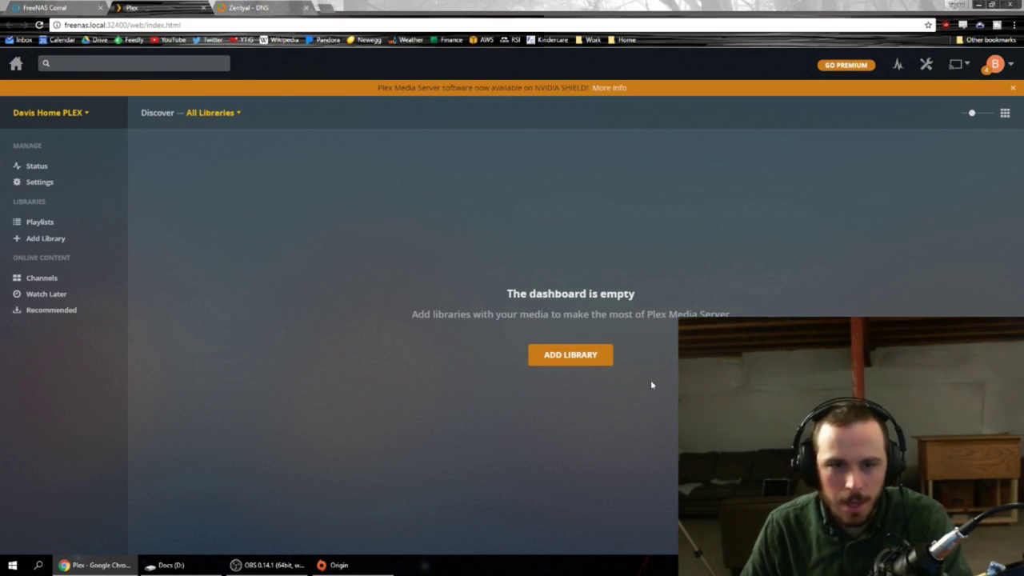
Close the Plex dashboard tab to return to the PLEX container page.
{"action": "left_click", "coordinate": [201, 7]}
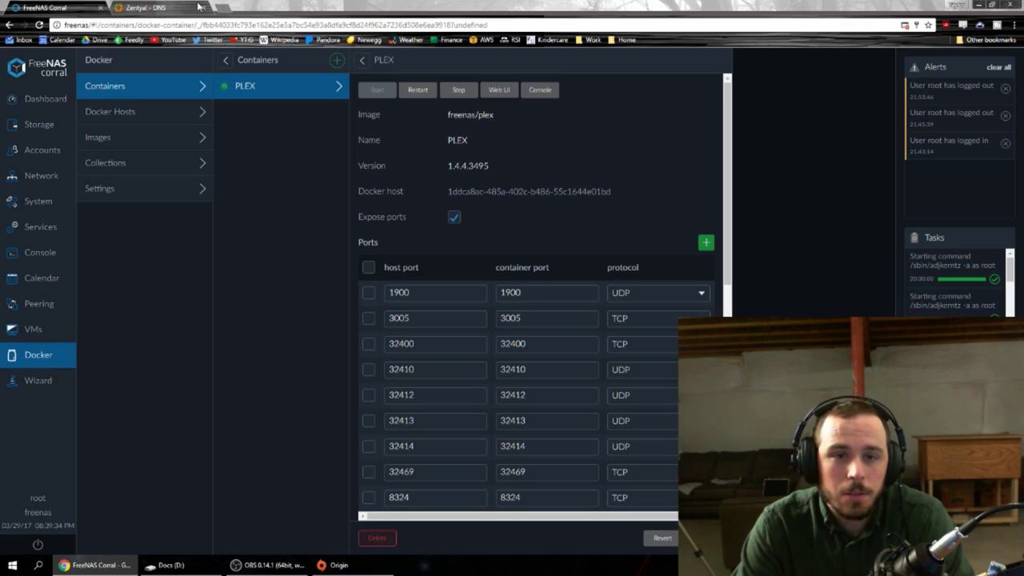